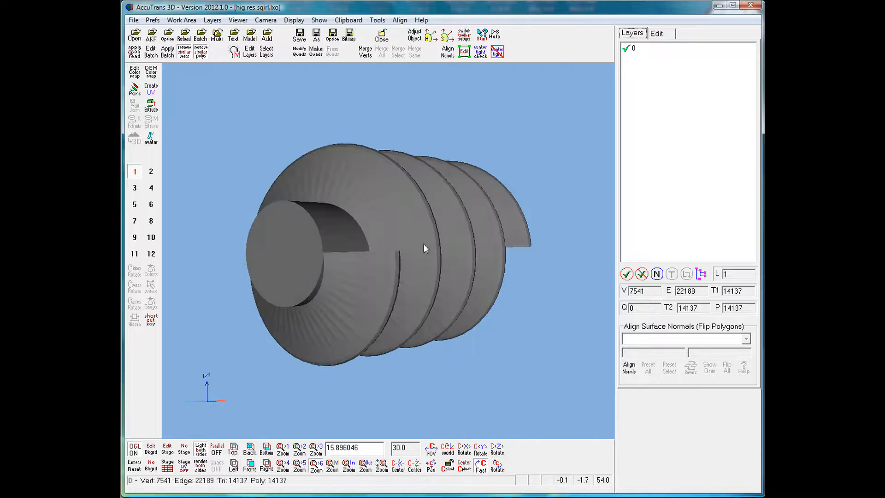
Orient the screw model upright and turn on edit mode for its vertices and edges
left_click(497, 465)
left_click_drag(389, 245, 339, 248)
left_click(496, 465)
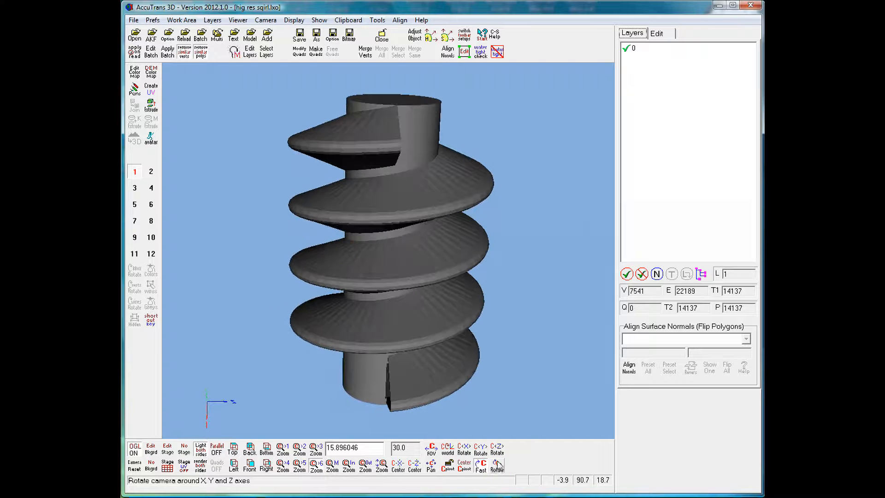
left_click(432, 344)
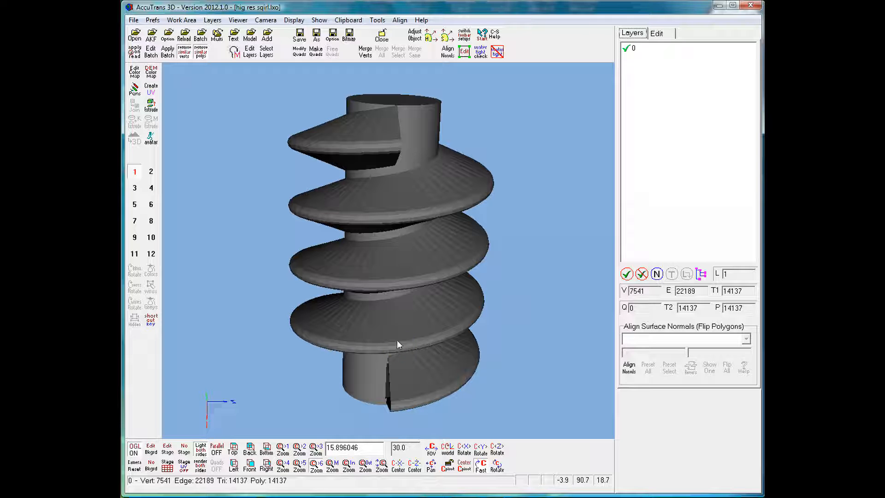
left_click(399, 305)
left_click(465, 52)
left_click(458, 210)
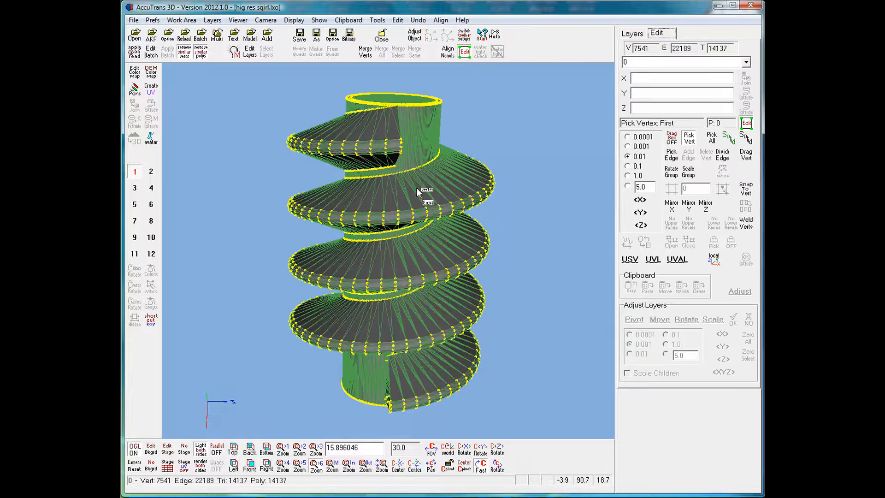
Examine the vertex rings and triangulation on the end cap of the screw's core shaft
middle_click(394, 106)
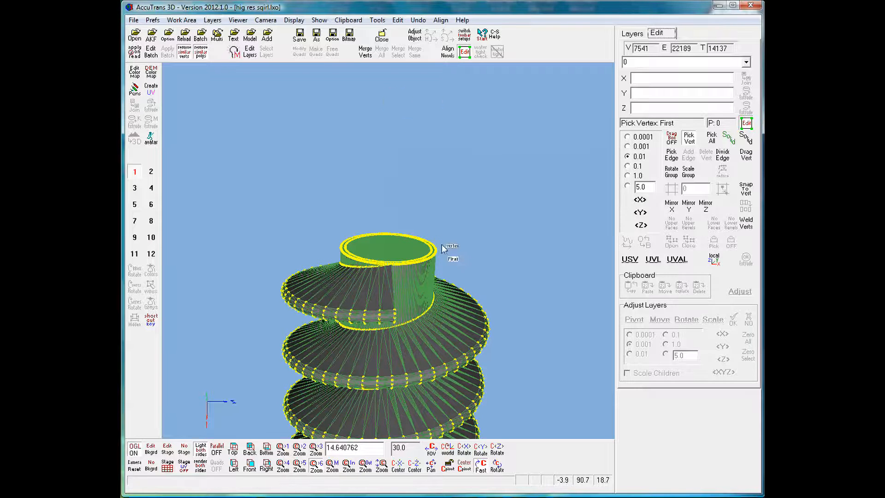
left_click(496, 465)
left_click_drag(389, 257, 453, 281)
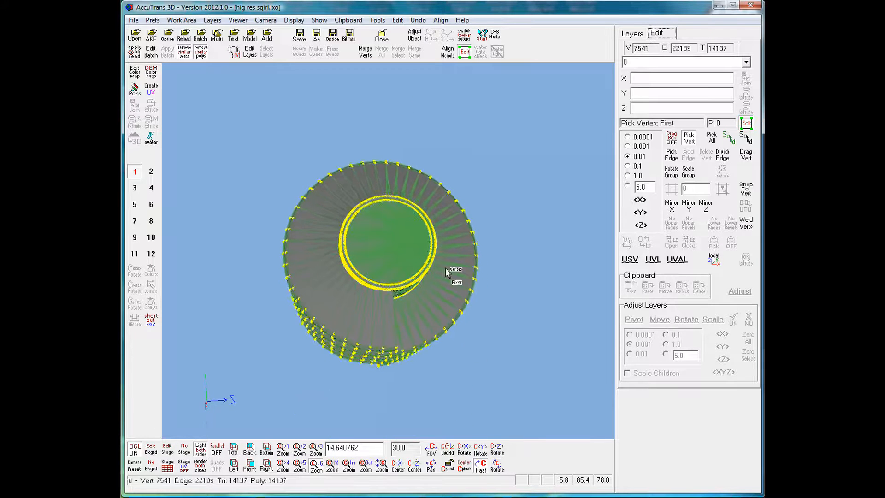
scroll(403, 225, "up", 4)
scroll(403, 224, "up", 1)
scroll(402, 224, "down", 1)
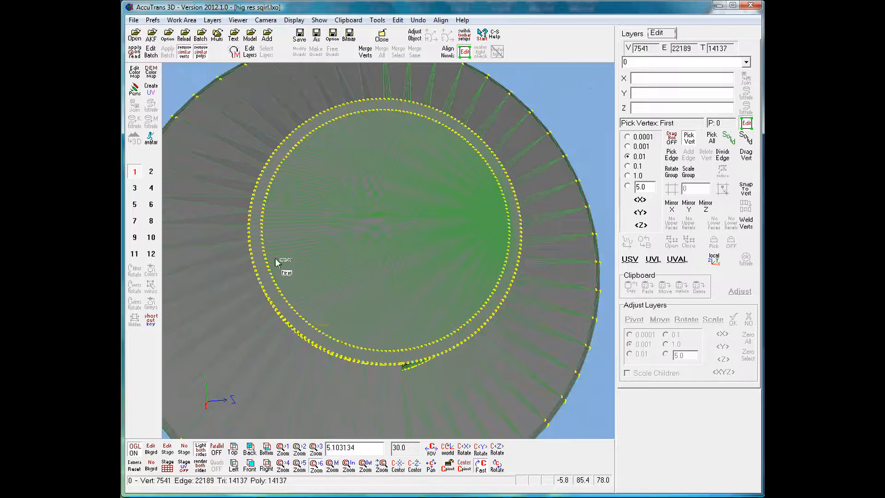
left_click(263, 247)
left_click(342, 107)
left_click(288, 115)
left_click(502, 468)
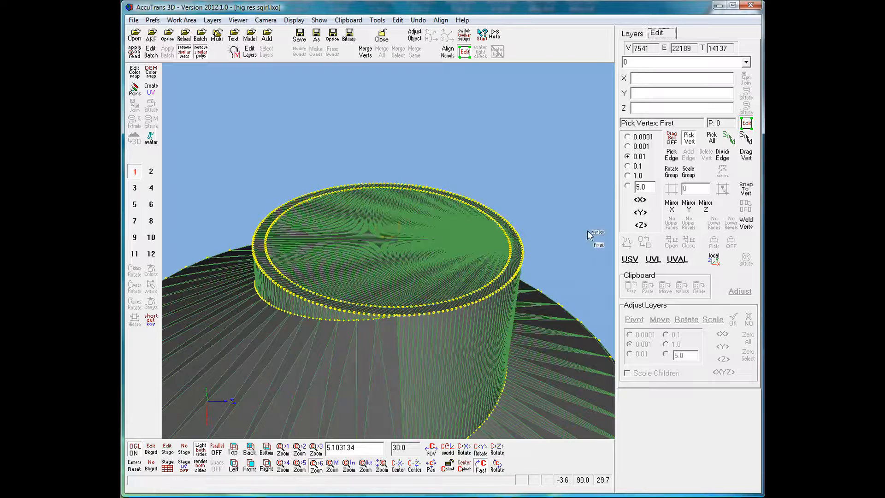
Examine the seam where the core shaft meets the screw flight near the opposite end
scroll(589, 237, "down", 4)
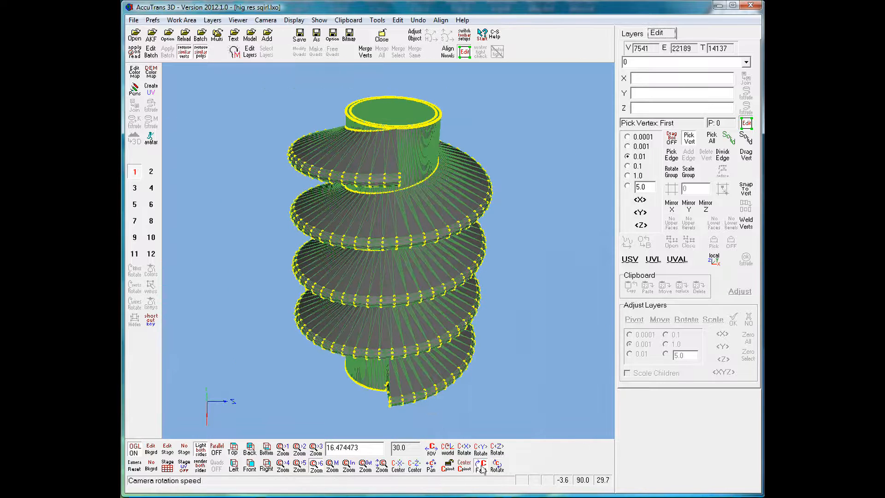
left_click(497, 466)
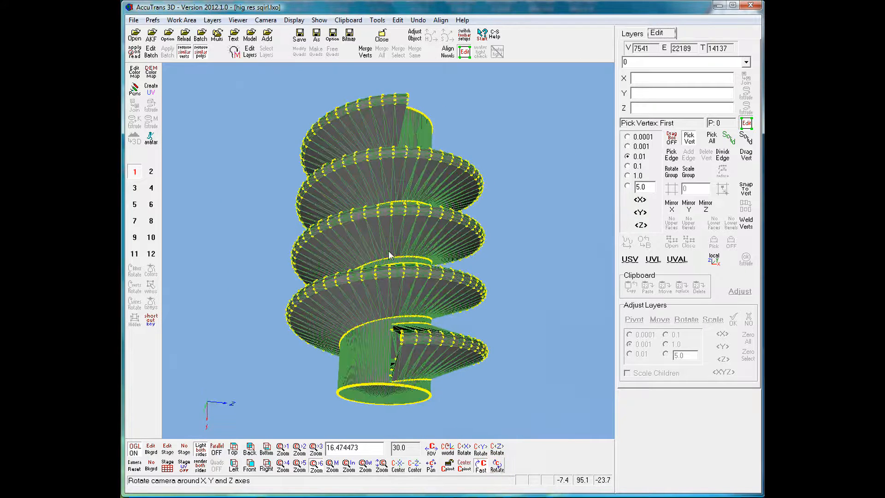
left_click_drag(389, 255, 443, 235)
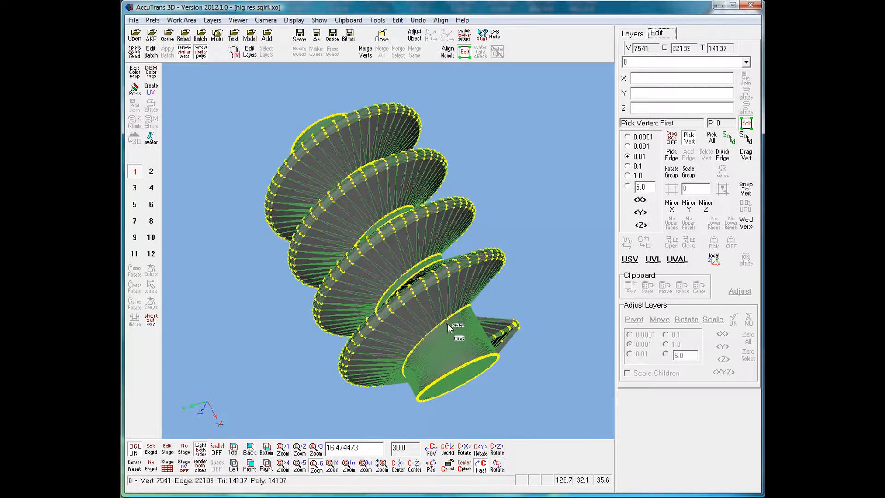
scroll(450, 322, "up", 4)
scroll(440, 321, "up", 10)
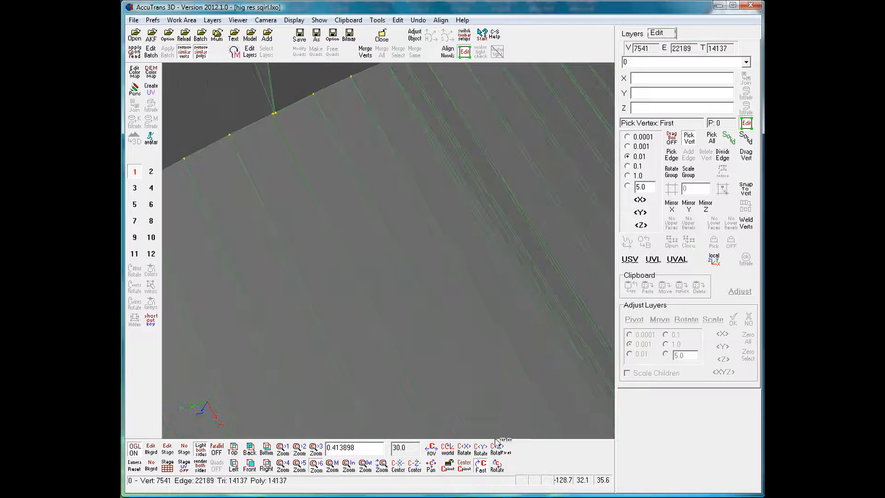
left_click(496, 465)
mouse_move(383, 248)
left_mouse_down()
mouse_move(367, 250)
mouse_move(375, 265)
mouse_move(373, 244)
left_mouse_up()
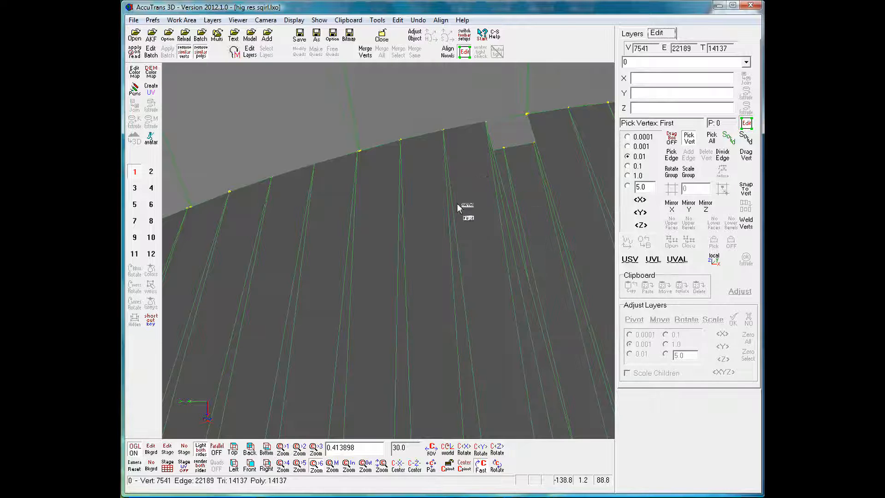
left_click(477, 122)
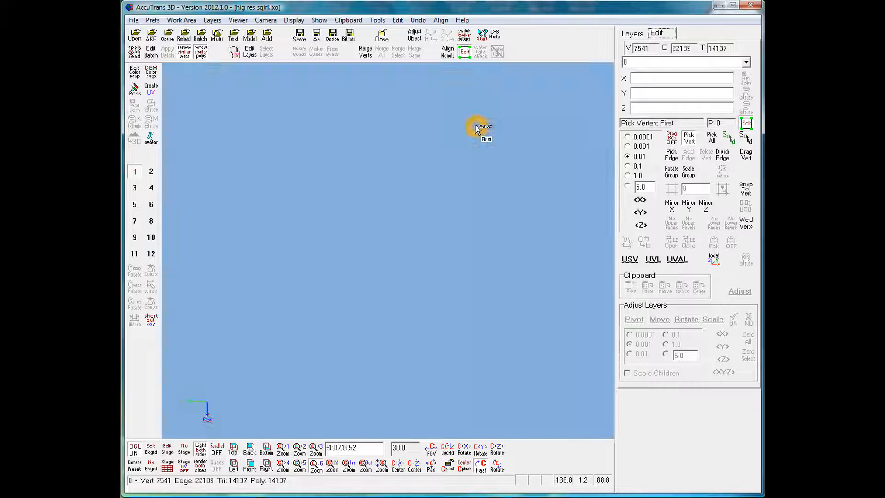
left_click(497, 466)
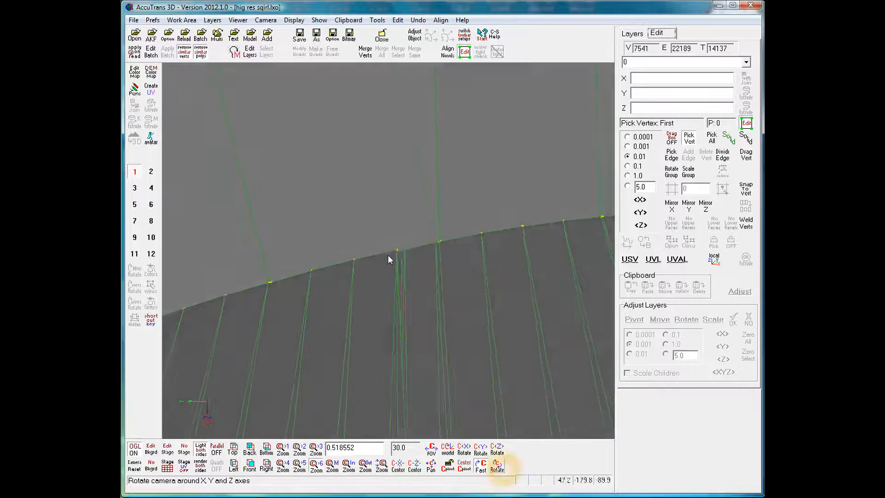
left_click(384, 257)
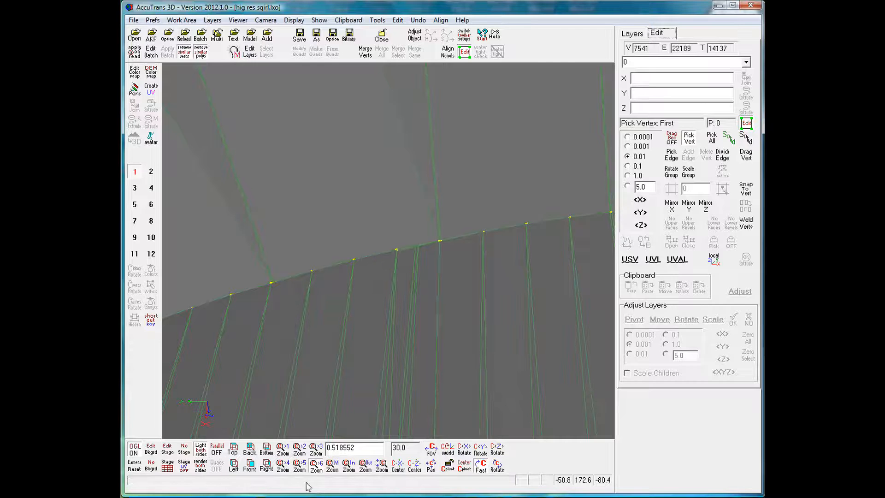
Switch to zoom setting 5 and inspect the vertices around the notch in the shaft-flight seam up close
left_click(300, 465)
left_click(438, 301)
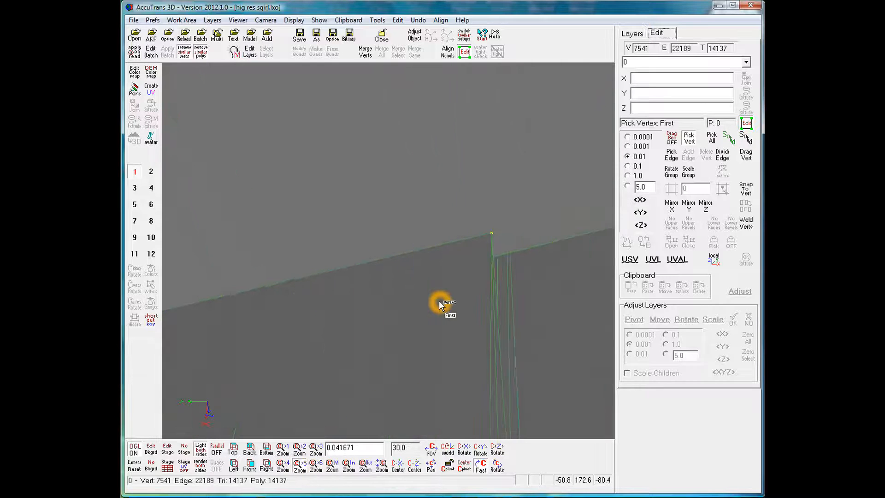
left_click(438, 302)
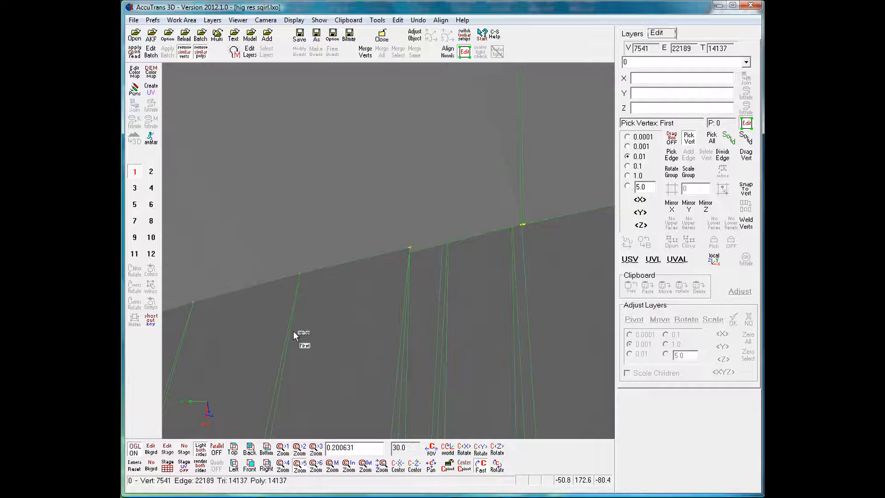
left_click(444, 358)
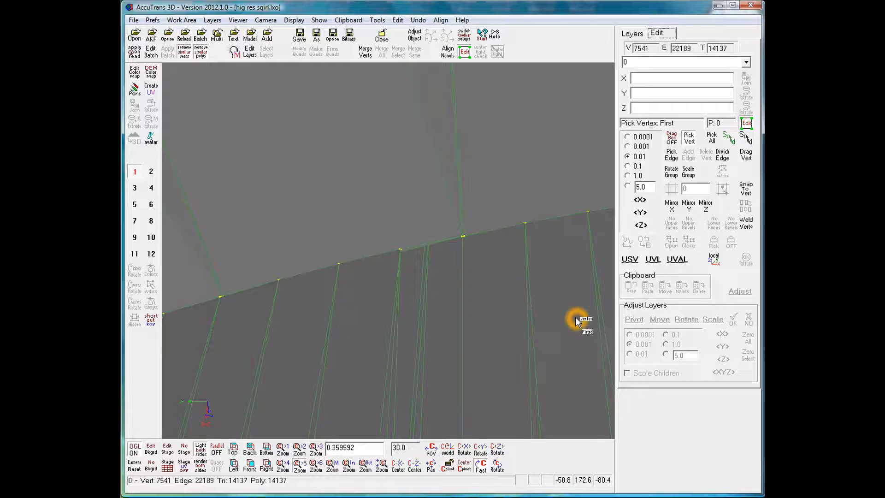
left_click(251, 335)
left_click(312, 333)
left_click(518, 181)
left_click(404, 250)
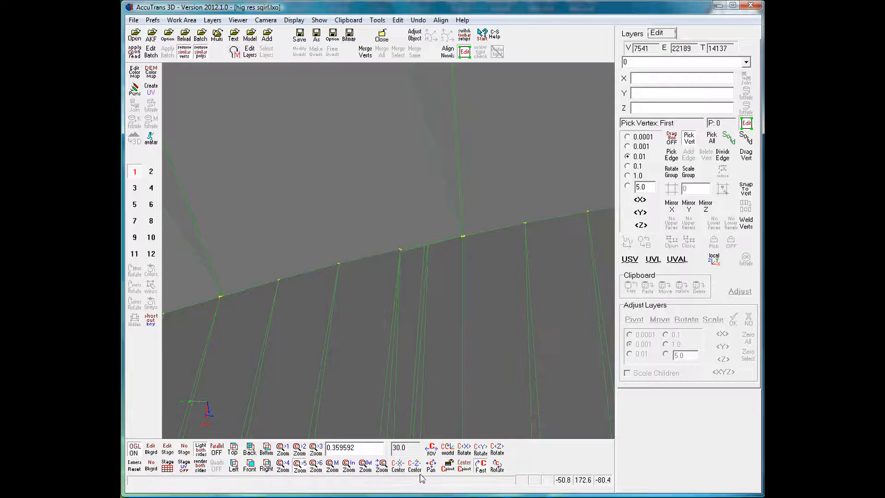
left_click(486, 466)
left_click_drag(387, 250, 387, 249)
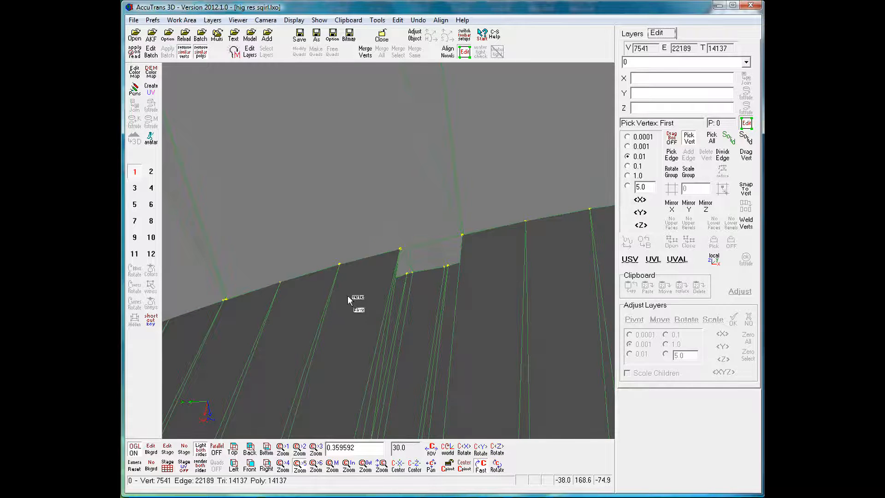
Try moving the two seam vertices beside the notch along the Z axis with the 0.01 increment, using the world coordinate setting
left_click(279, 283)
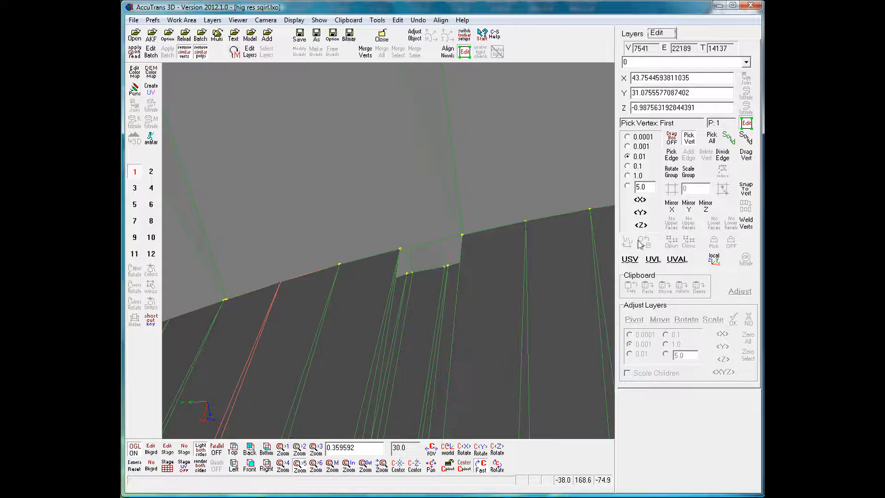
left_click(713, 261)
left_click(638, 225)
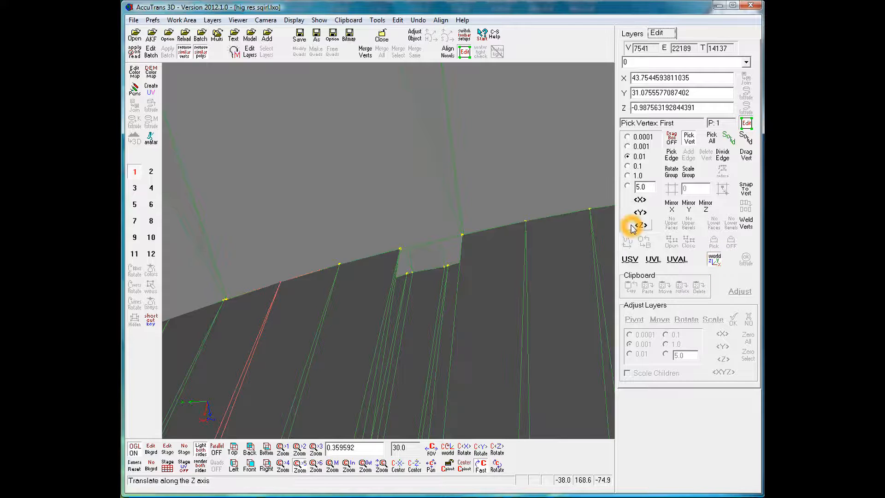
left_click(639, 225)
left_click(343, 266)
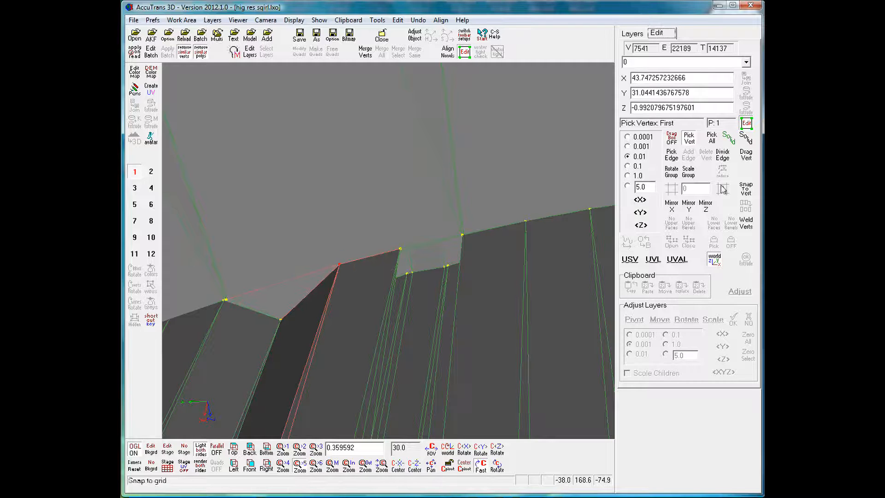
left_click(640, 225)
left_click(387, 482)
Try moving the notch's upper corner vertex along Z with the 0.001 increment, and reset the layer's moved vertices to their original coordinates
left_click(400, 249)
left_click(628, 146)
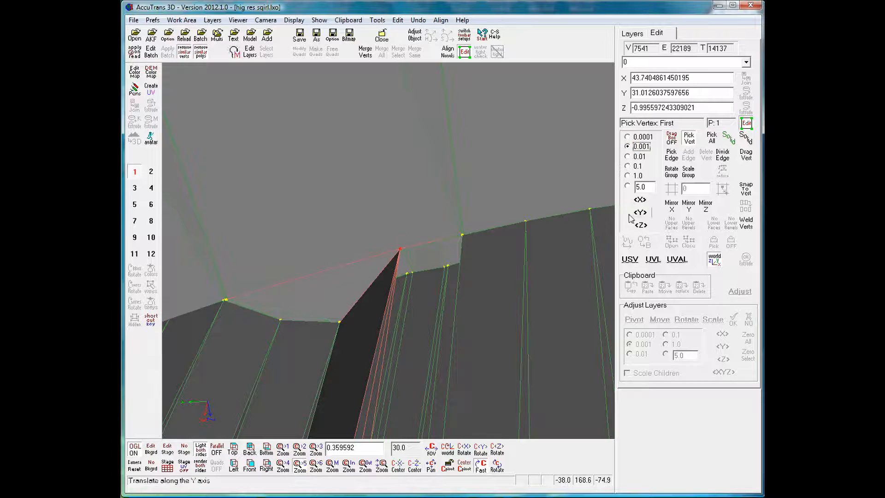
left_click(640, 225)
left_click(388, 482)
left_click(387, 483)
left_click(383, 484)
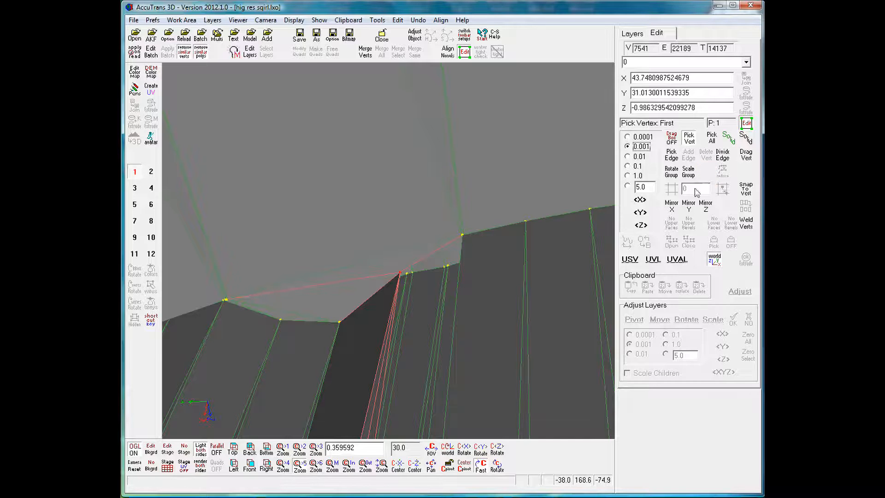
left_click(629, 259)
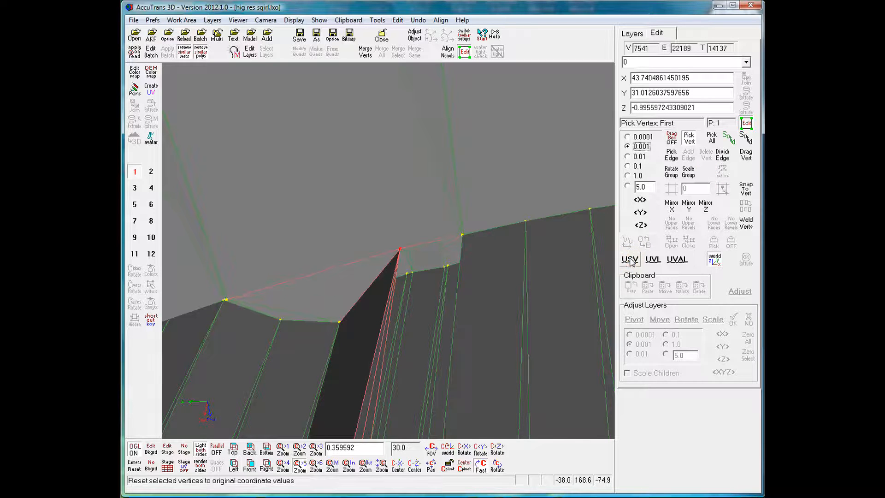
left_click(652, 259)
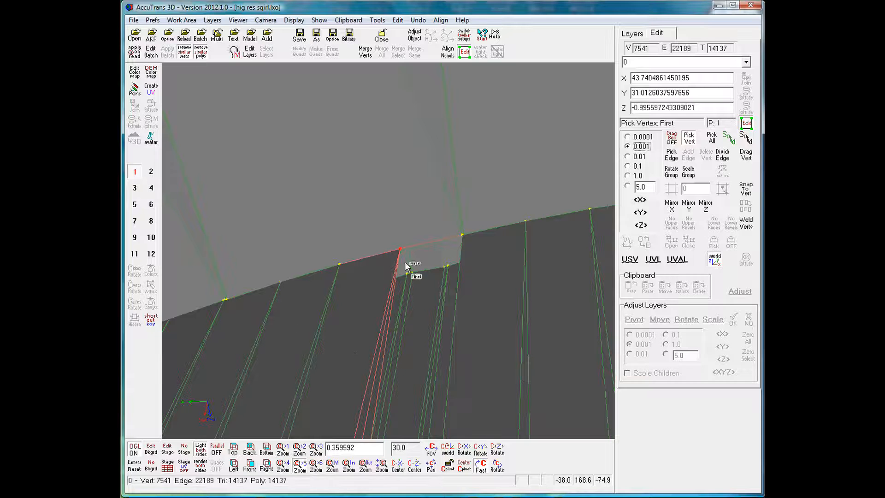
Snap the notch's corner vertex to the neighbouring seam vertex across the gap, with Keep Relative Position enabled
left_click_drag(377, 287, 442, 319)
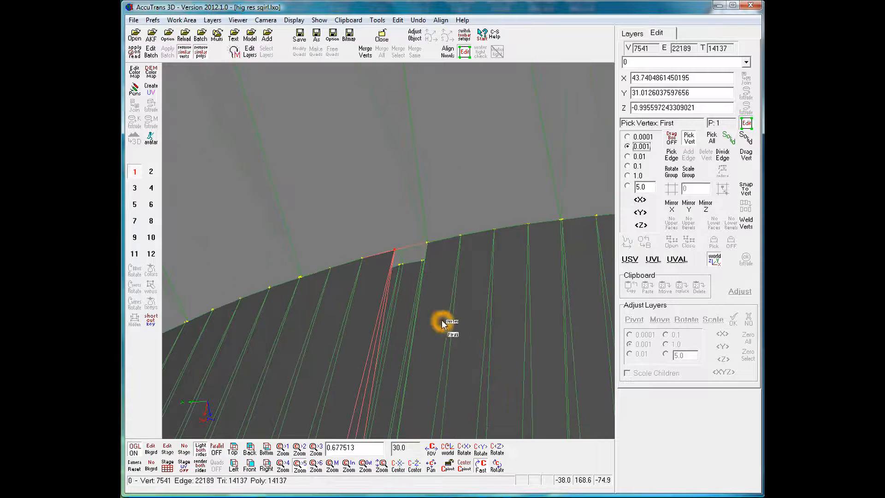
left_click(396, 259)
left_click(746, 188)
left_click(427, 244)
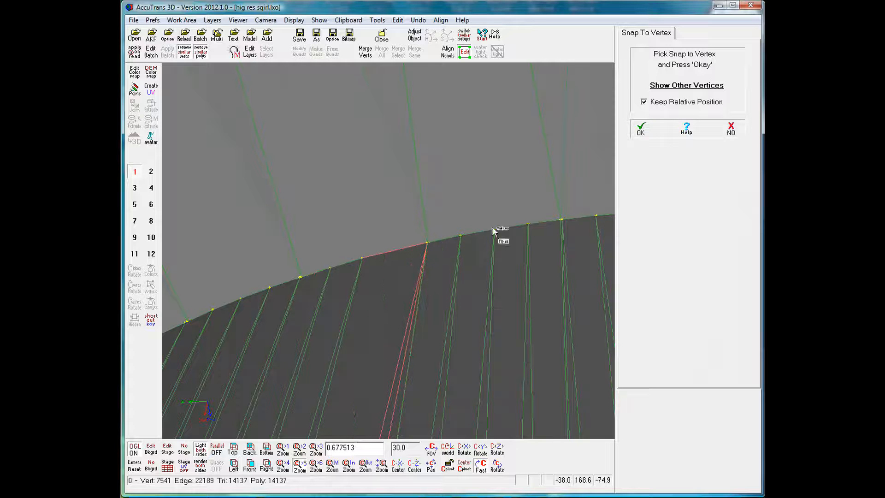
left_click(638, 135)
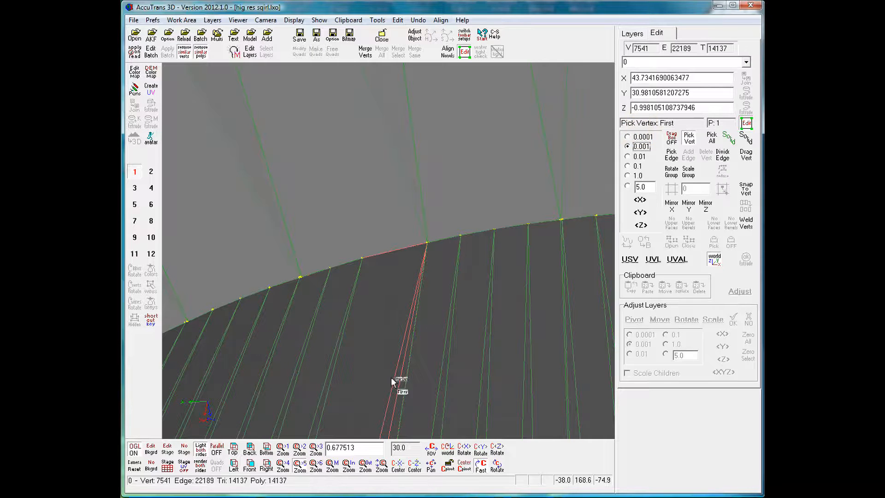
Enable shortcut-key mode and snap the two adjacent seam vertices onto the corner vertex beside them, with Keep Relative Position turned off
left_click(498, 464)
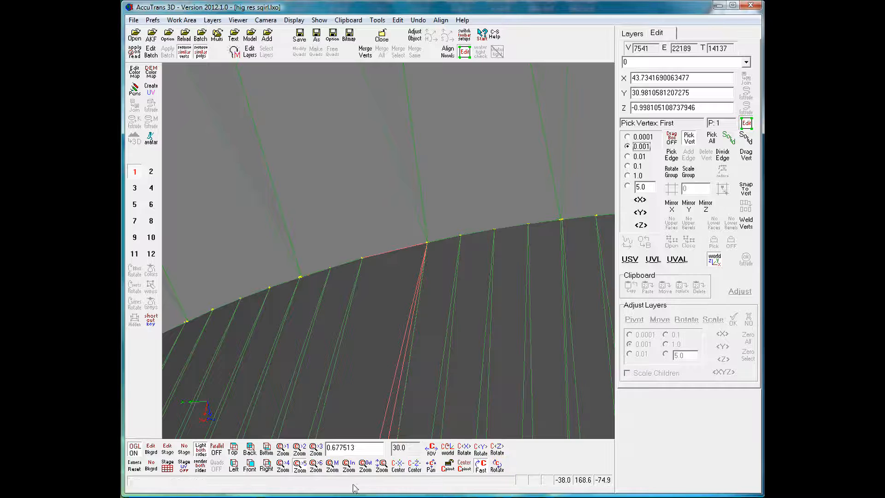
left_click(394, 239)
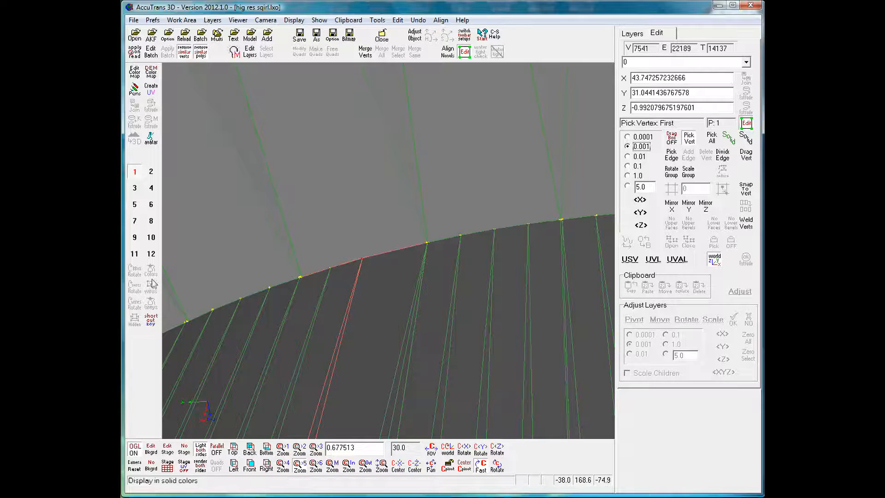
left_click(152, 321)
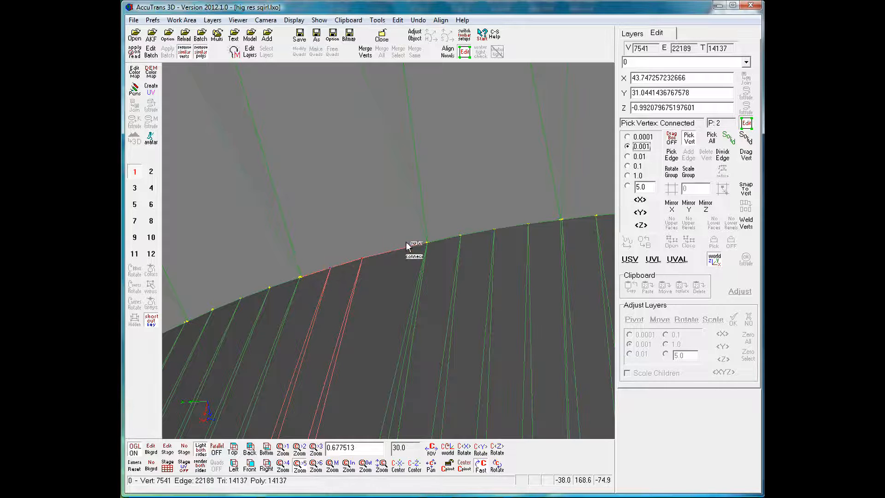
left_click(755, 188)
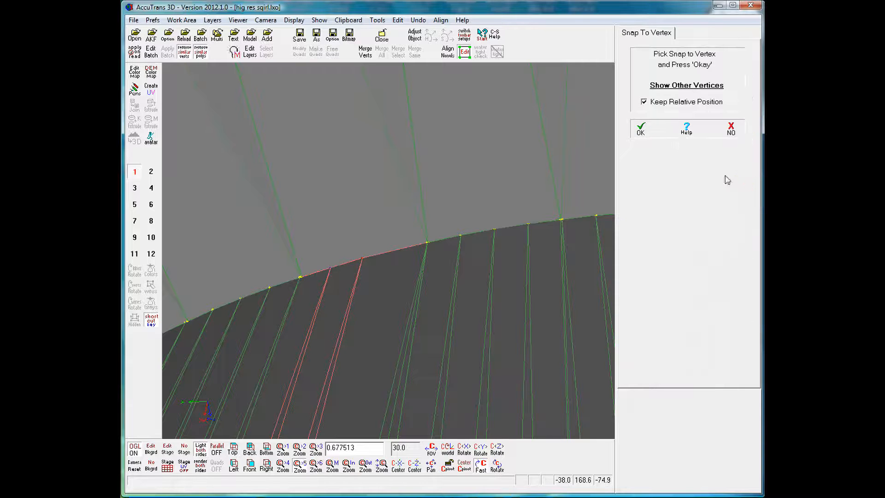
left_click(644, 102)
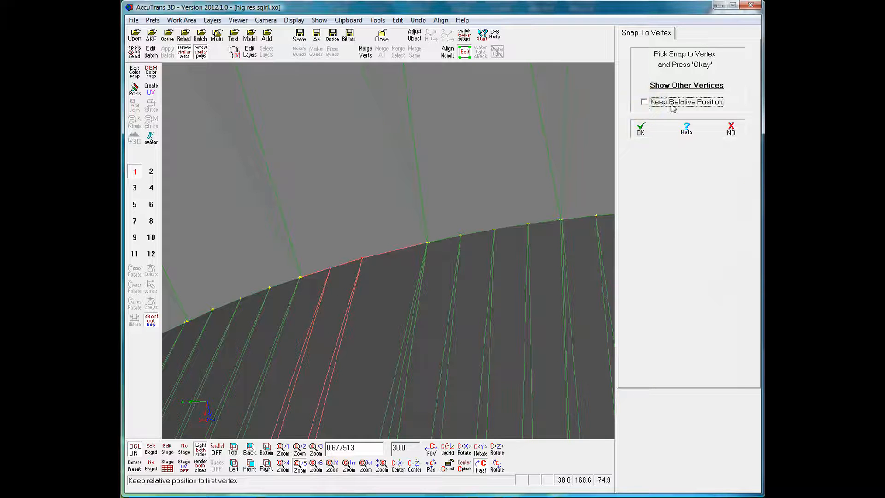
left_click(426, 244)
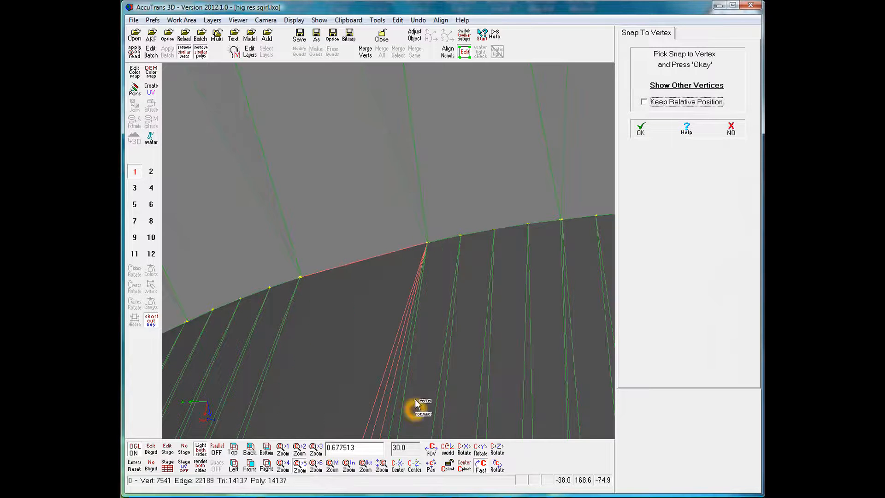
scroll(403, 315, "down", 5)
scroll(403, 314, "down", 2)
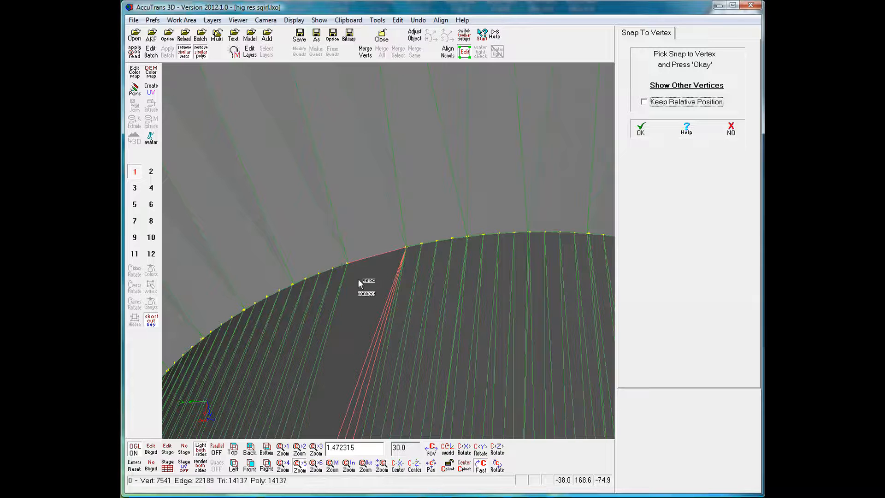
left_click(640, 131)
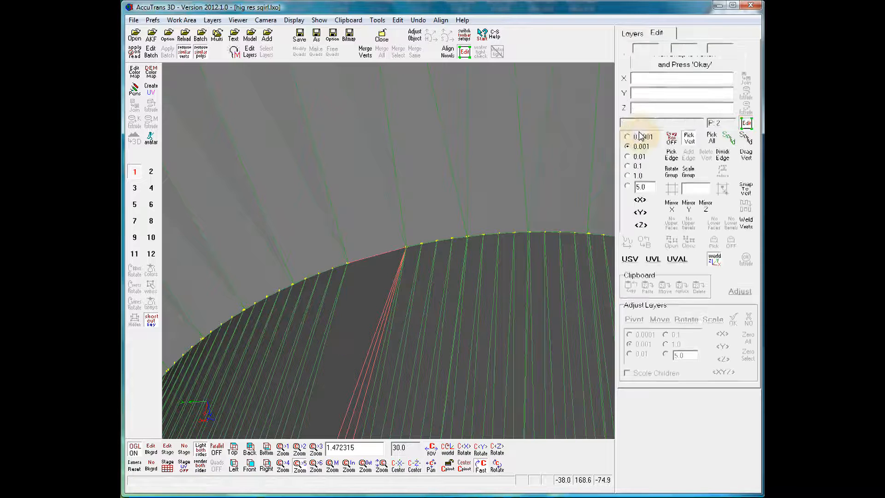
Examine the clustered seam vertices at the other end of the collapsed edge up close, from both sides of the flight
left_click(346, 266)
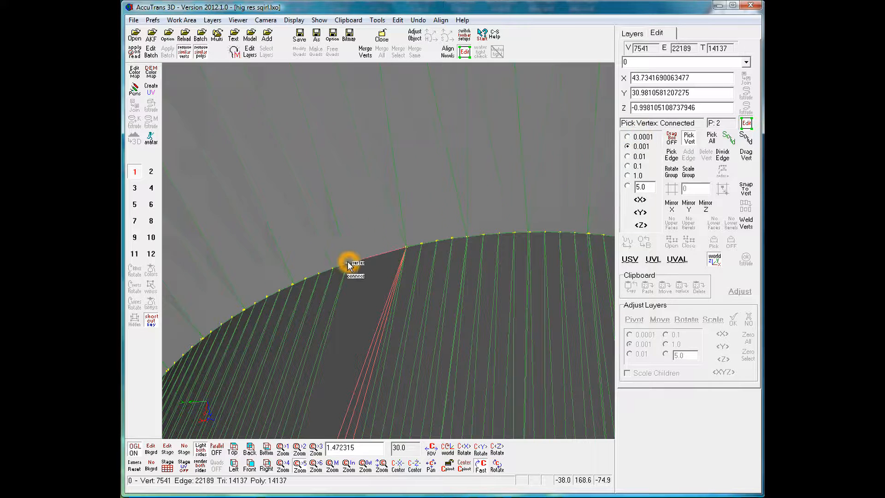
scroll(346, 269, "up", 6)
scroll(345, 267, "up", 10)
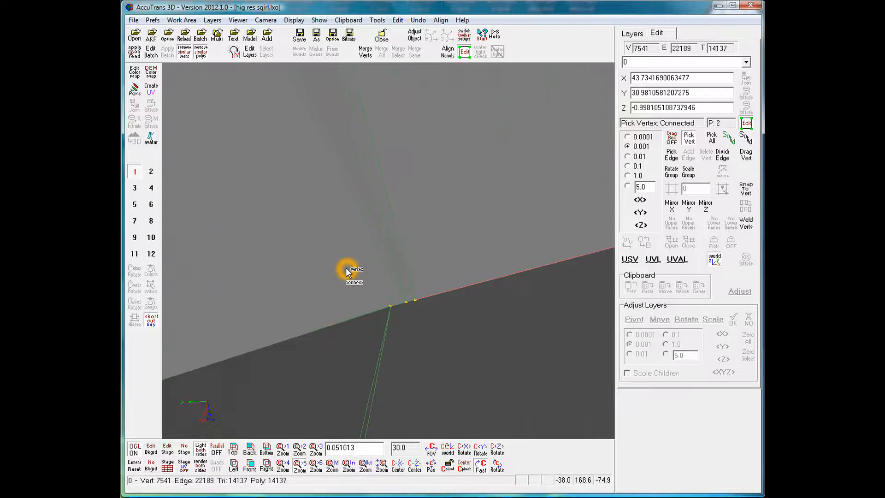
left_click(497, 466)
left_click_drag(387, 254, 389, 313)
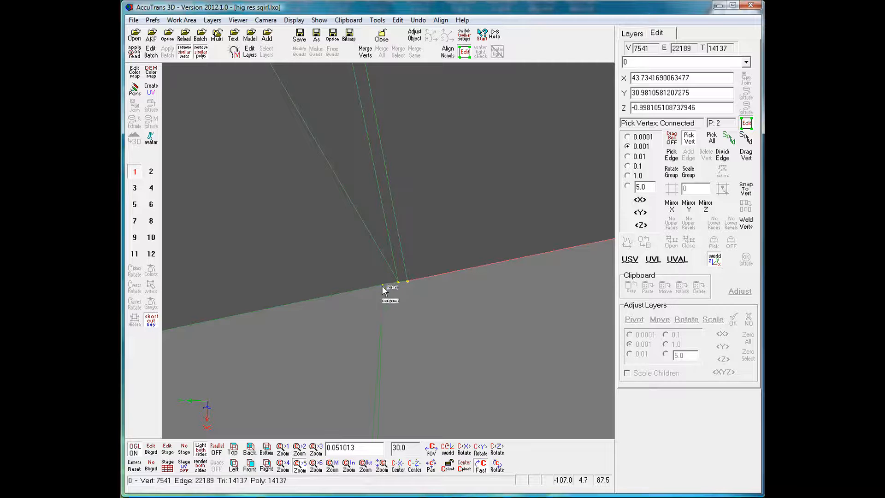
left_click_drag(383, 280, 382, 261)
scroll(382, 262, "down", 4)
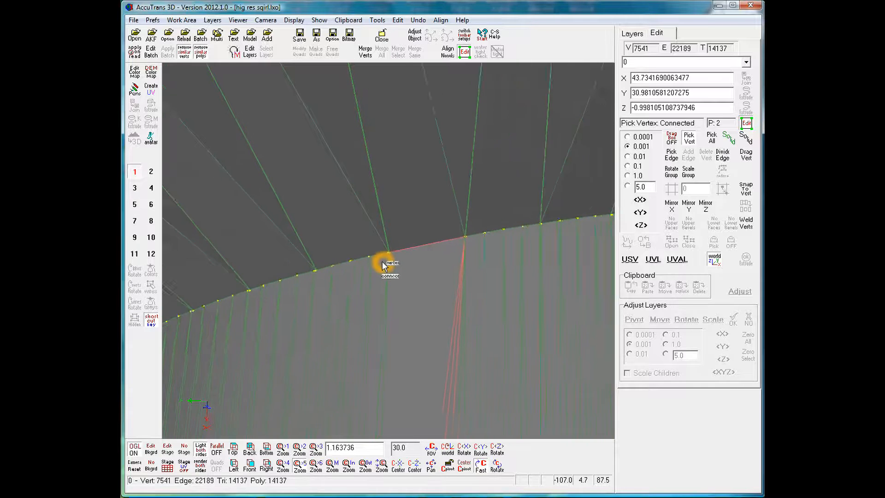
scroll(391, 270, "up", 8)
scroll(396, 276, "down", 3)
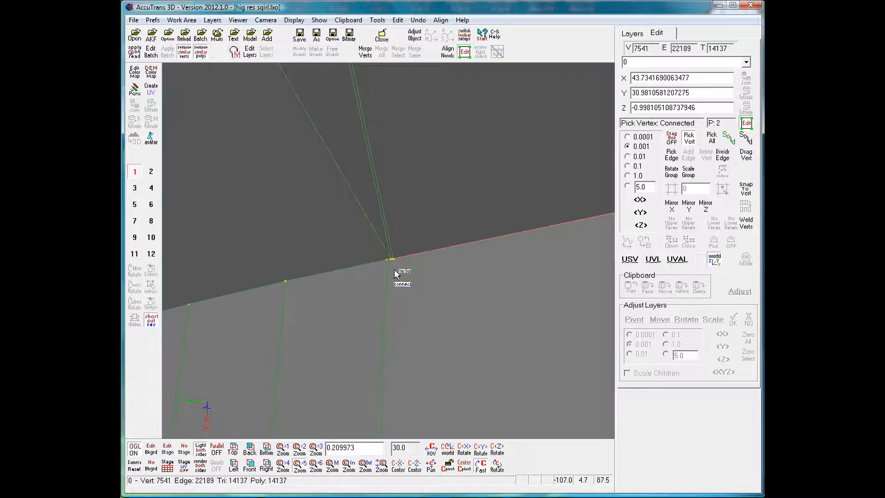
Snap the two clustered vertices at the flight edge onto the adjacent shaft seam vertex, leaving Keep Relative Position off
left_click(401, 283)
left_click(393, 282)
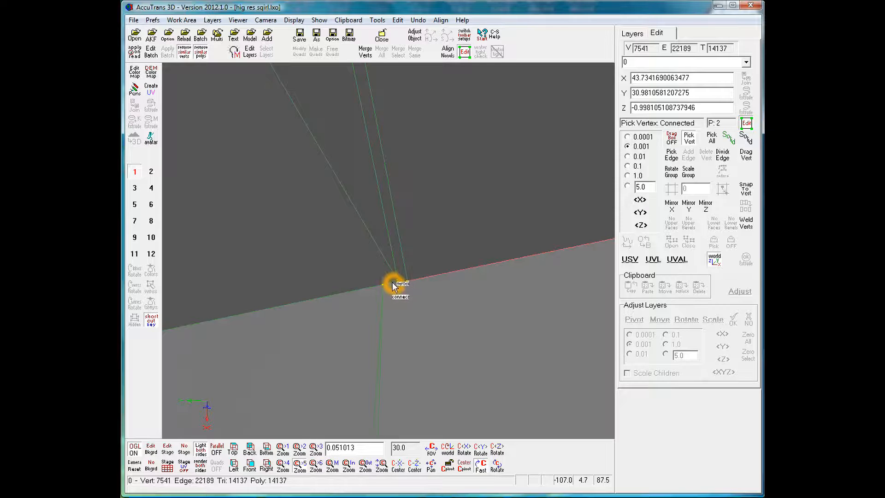
left_click(394, 285)
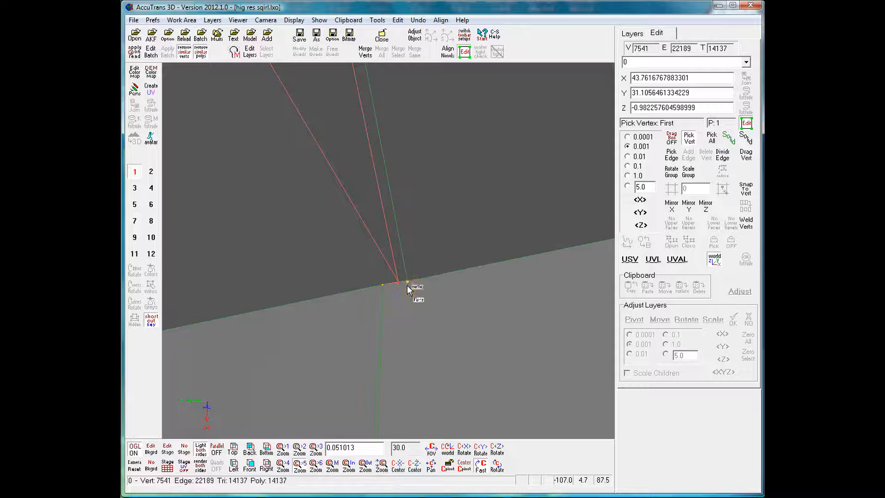
left_click(407, 286)
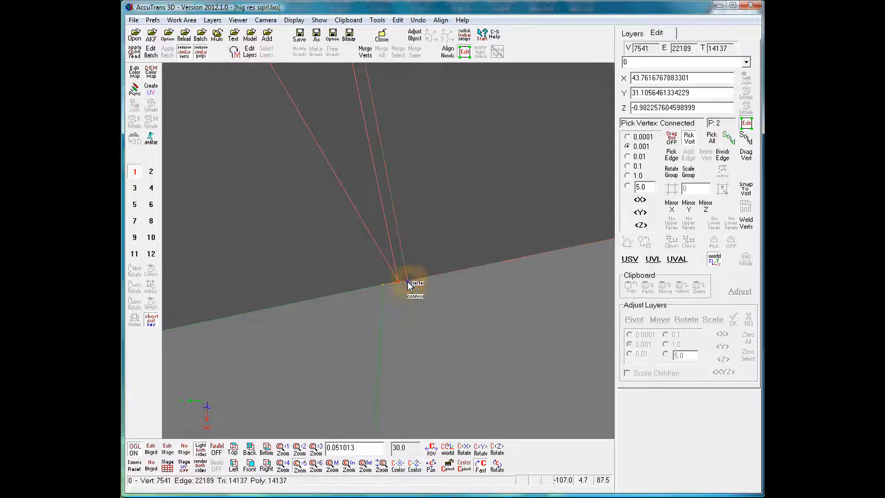
left_click(744, 186)
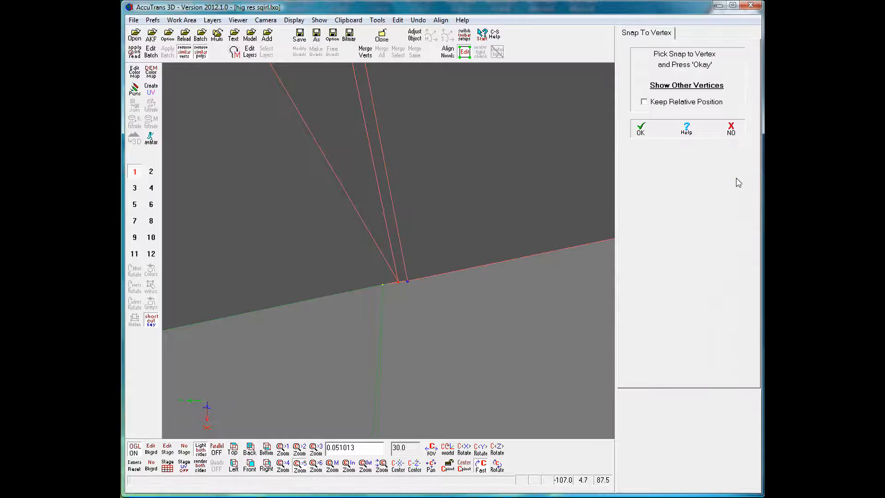
left_click(383, 286)
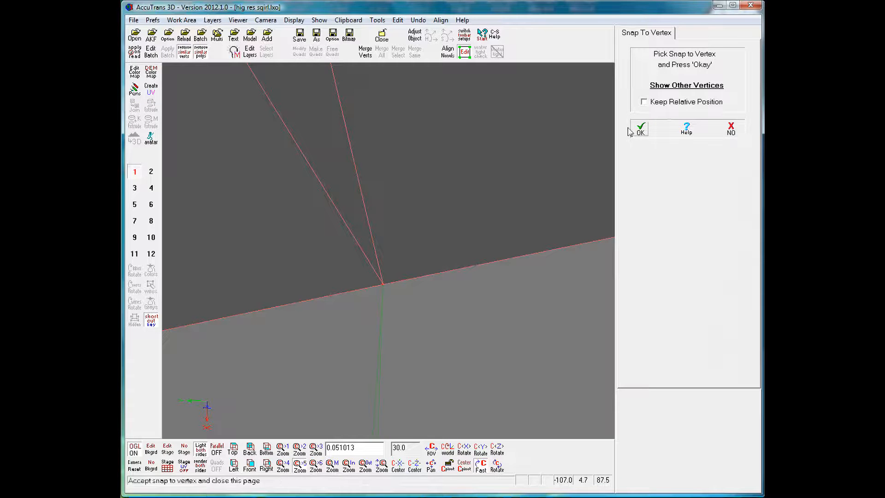
left_click(640, 128)
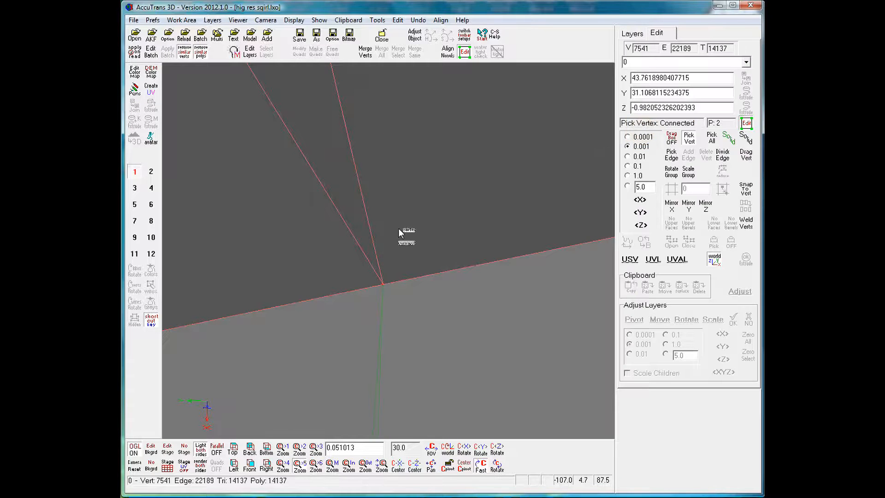
Reset the camera and examine the end of the screw where the last flight turn meets the shaft
scroll(398, 226, "down", 6)
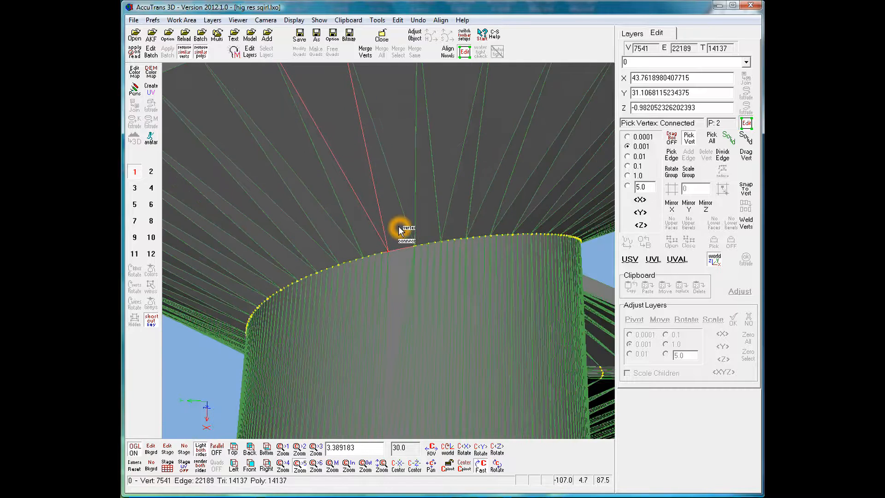
scroll(398, 226, "down", 4)
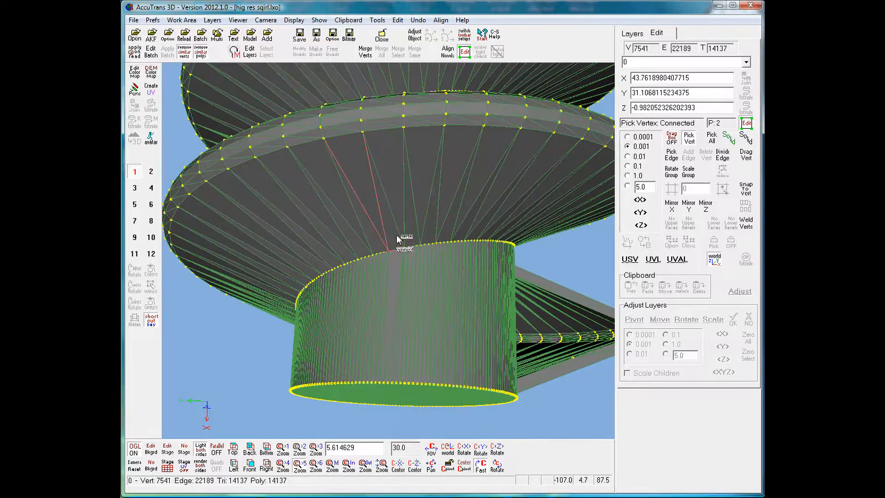
scroll(397, 231, "down", 1)
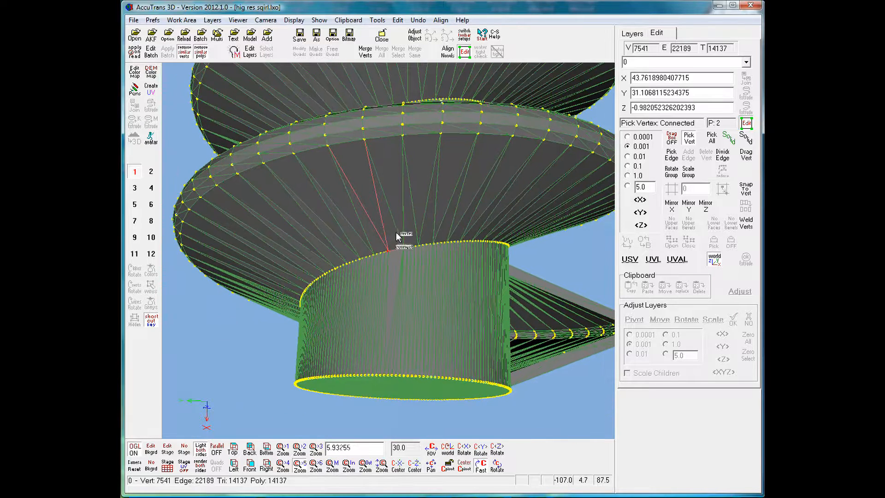
left_click(134, 465)
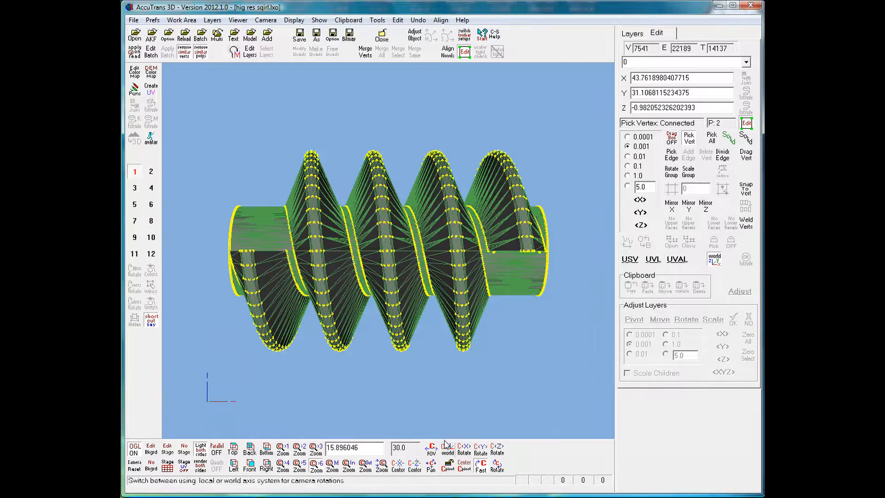
left_click_drag(497, 464, 498, 184)
scroll(387, 173, "up", 1)
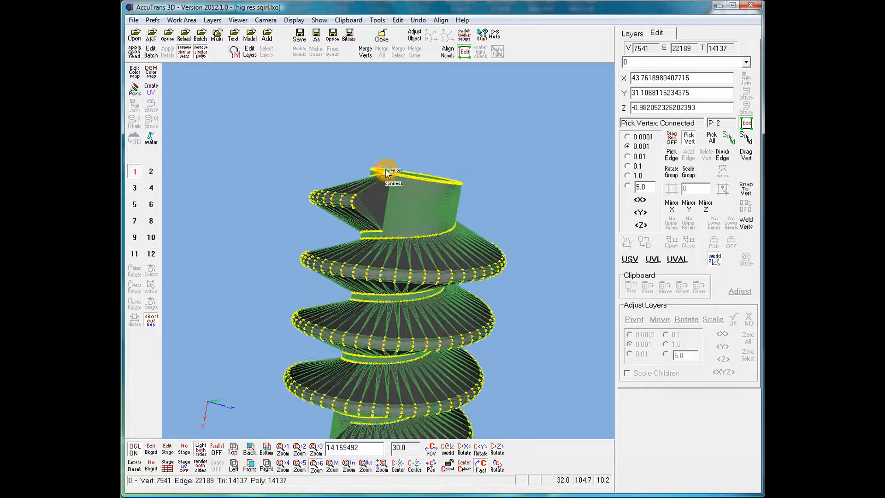
scroll(386, 173, "up", 5)
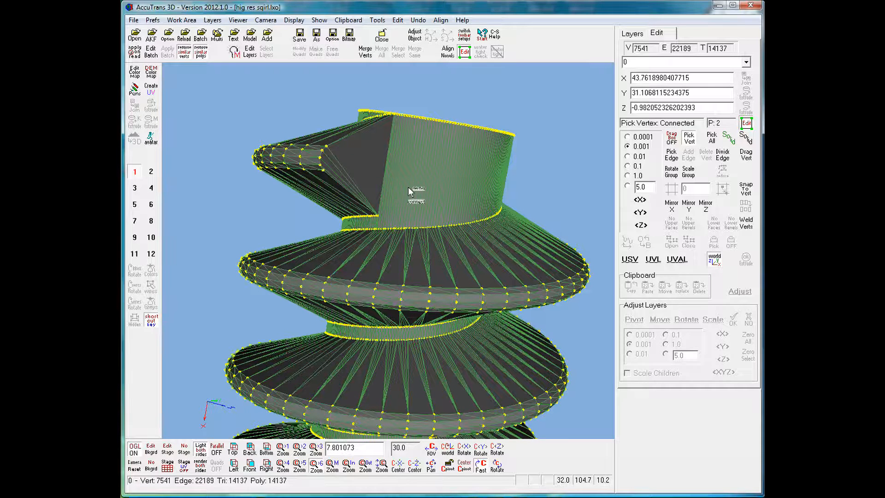
left_click(390, 116)
left_click(445, 227)
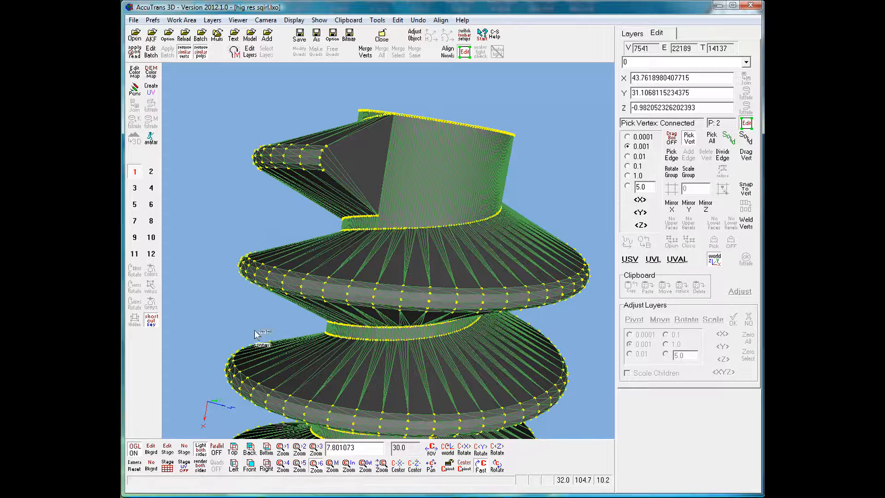
left_click(582, 232)
left_click(338, 244)
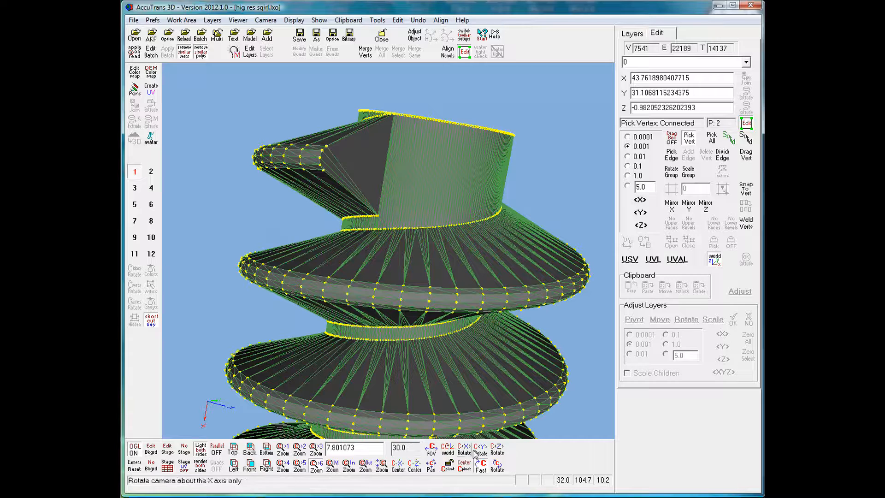
Examine the seam between the shaft's end collar and the flight from several angles around the screw
left_click(496, 466)
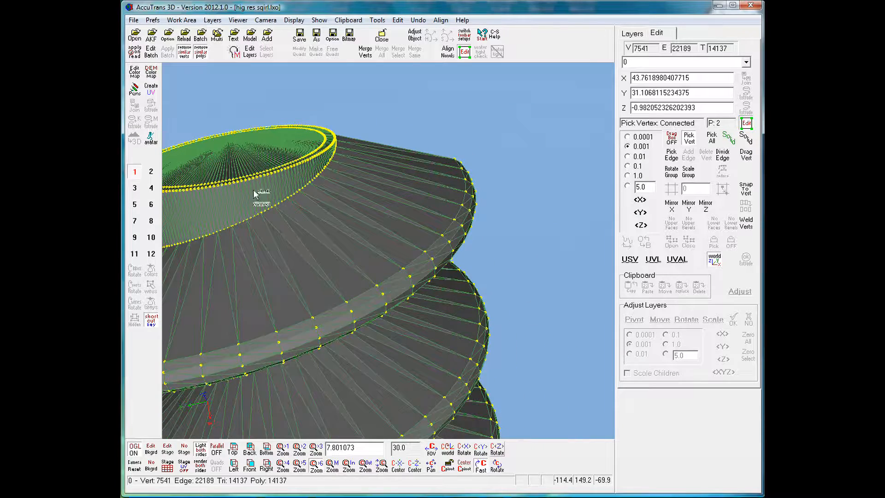
middle_click(288, 216)
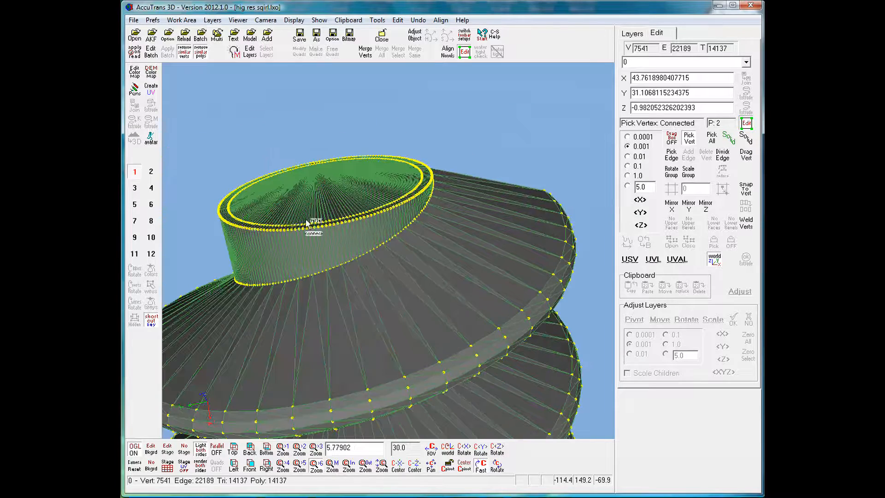
left_click(497, 465)
left_click(353, 267)
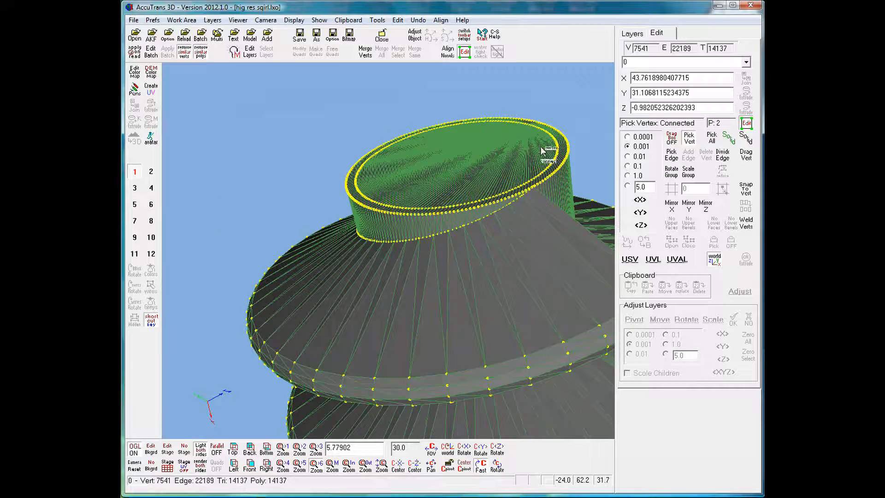
left_click(493, 221)
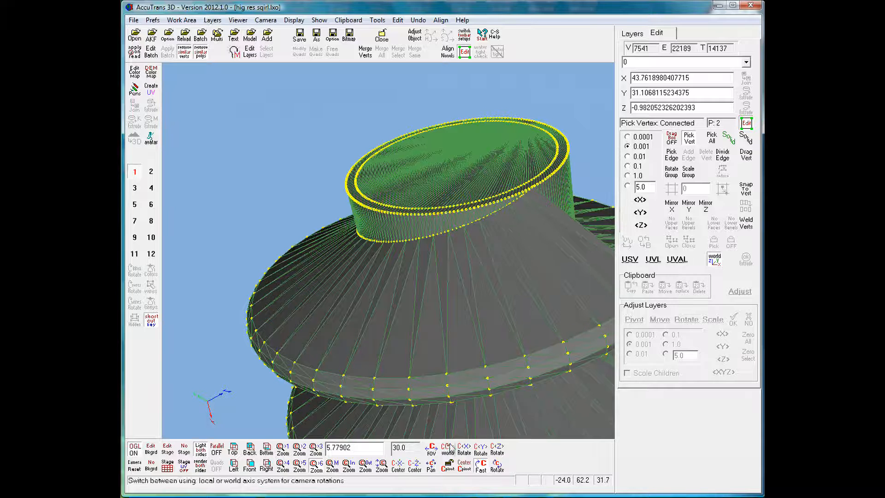
left_click(497, 466)
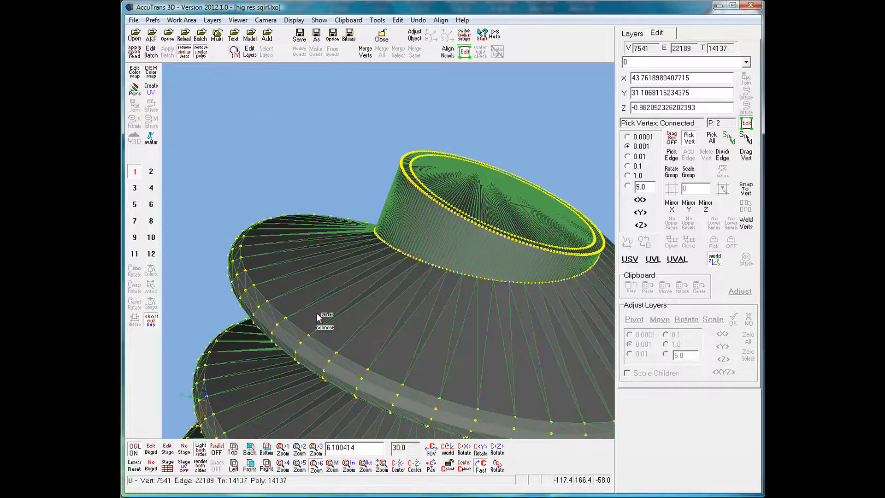
left_click(497, 466)
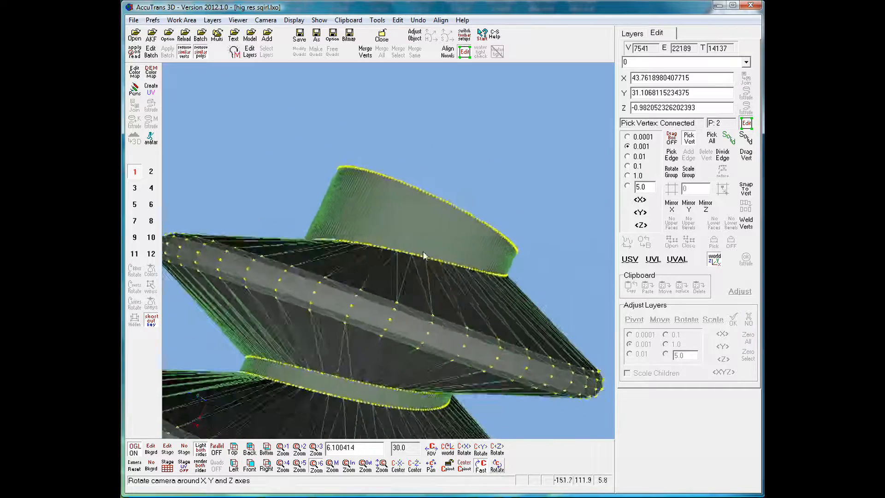
left_click(442, 278)
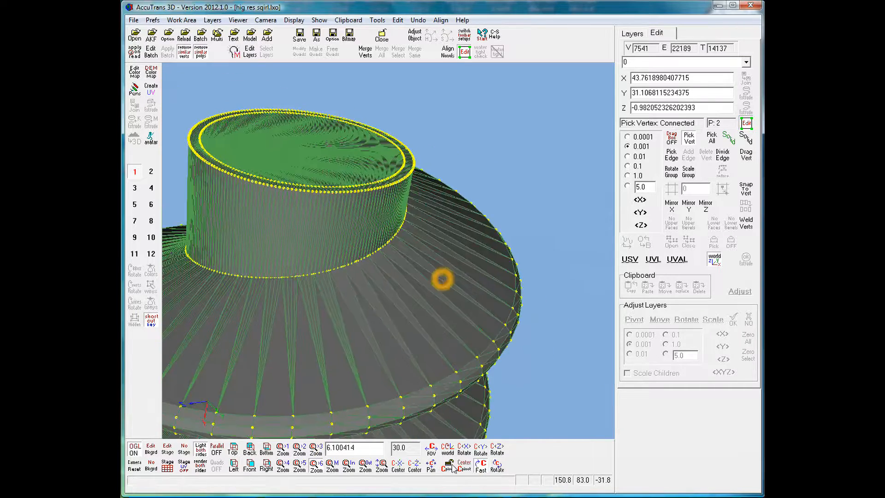
left_click(289, 287)
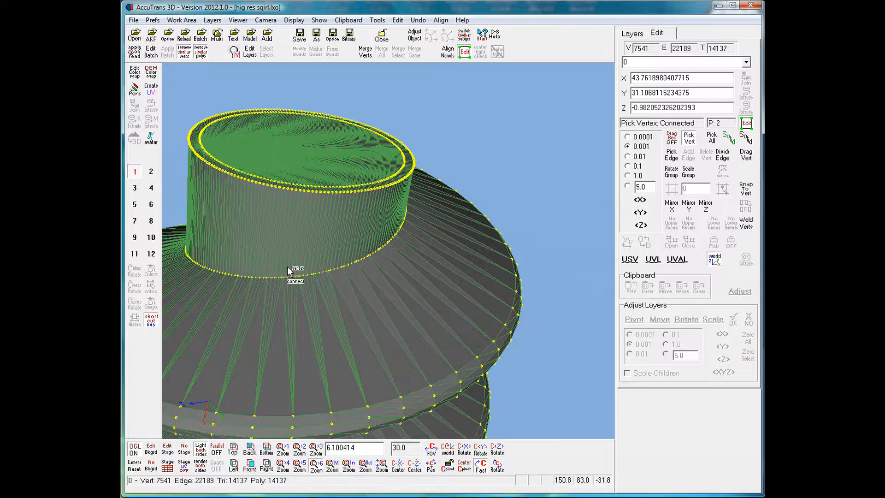
Examine the closely spaced vertices where the flight edges meet the shaft collar up close, from two angles
scroll(304, 273, "up", 5)
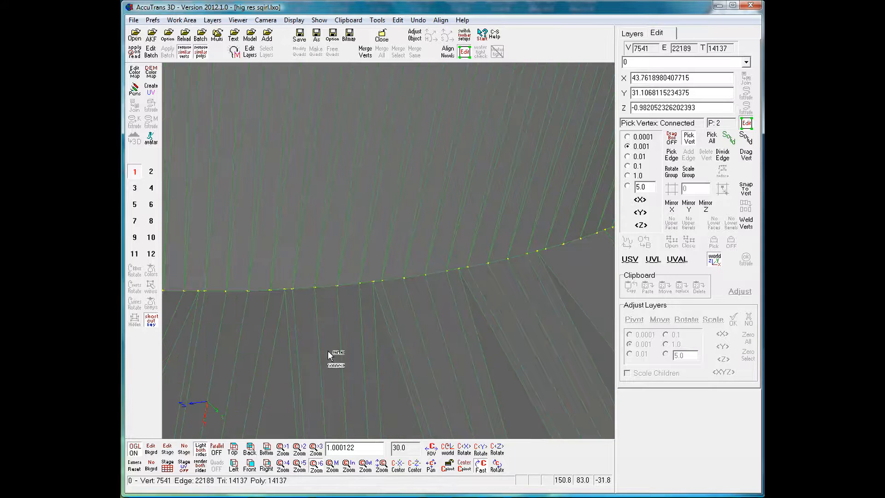
mouse_move(389, 251)
left_mouse_down()
mouse_move(373, 239)
mouse_move(387, 249)
left_mouse_up()
scroll(411, 203, "down", 3)
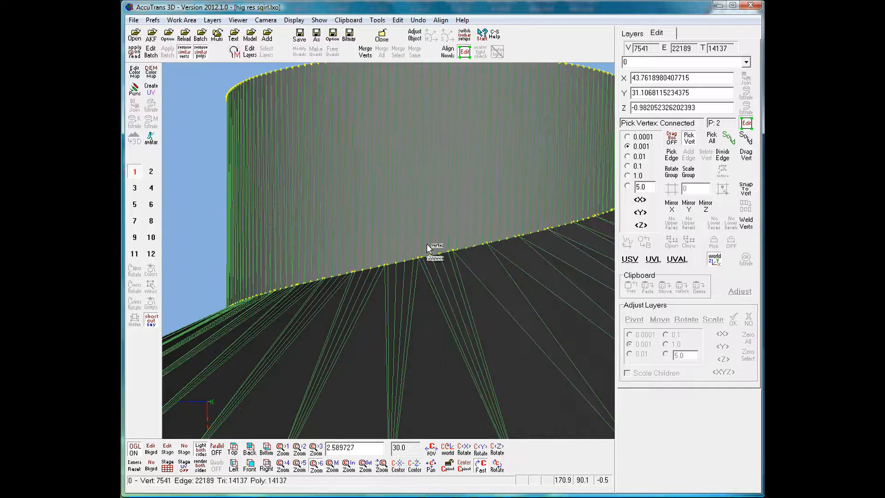
left_click(497, 466)
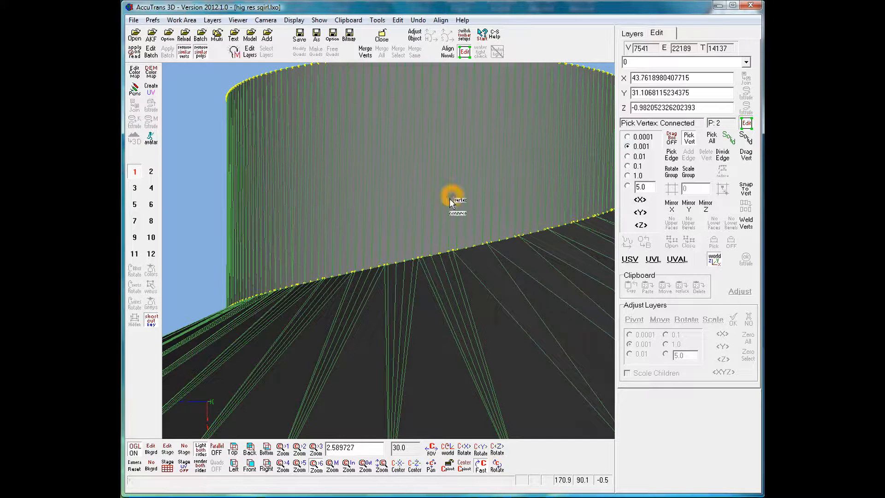
scroll(404, 262, "up", 3)
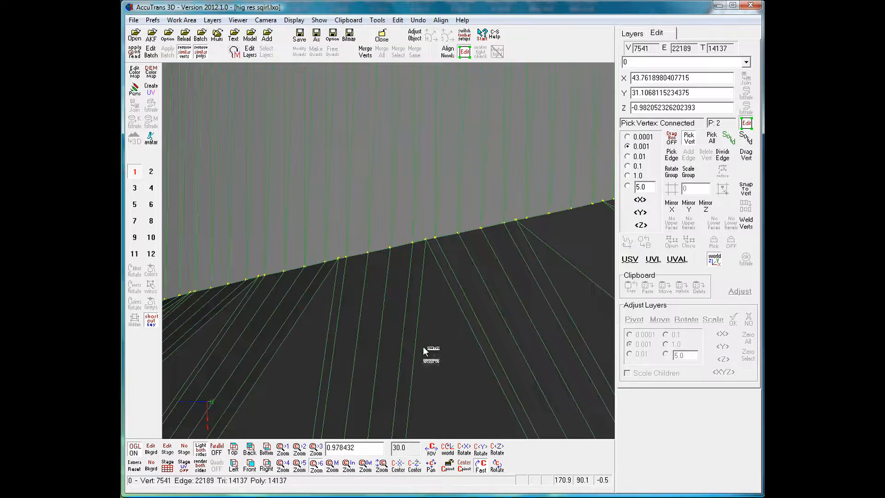
left_click(498, 467)
left_click_drag(388, 250, 282, 271)
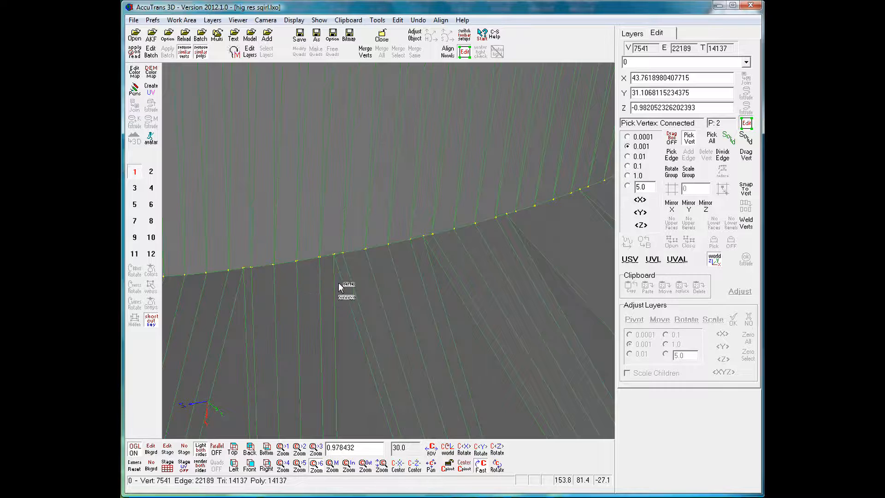
Set vertex picking to First and move the flight vertex at the collar seam slightly away to open a gap
left_click(411, 239)
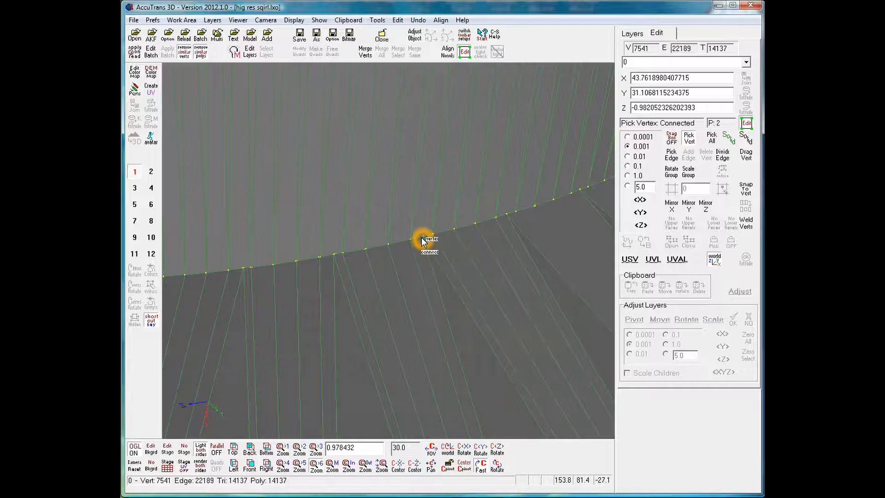
left_click(423, 223)
left_click(423, 240)
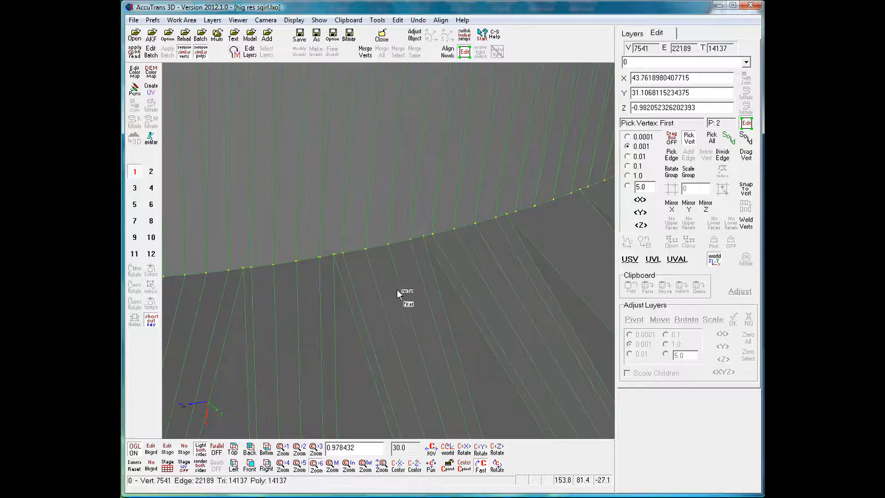
left_click(422, 236)
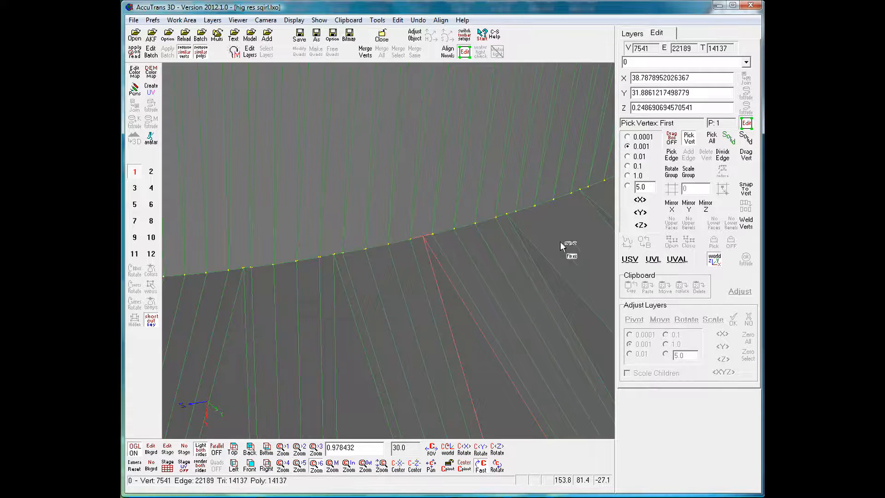
left_click(639, 224)
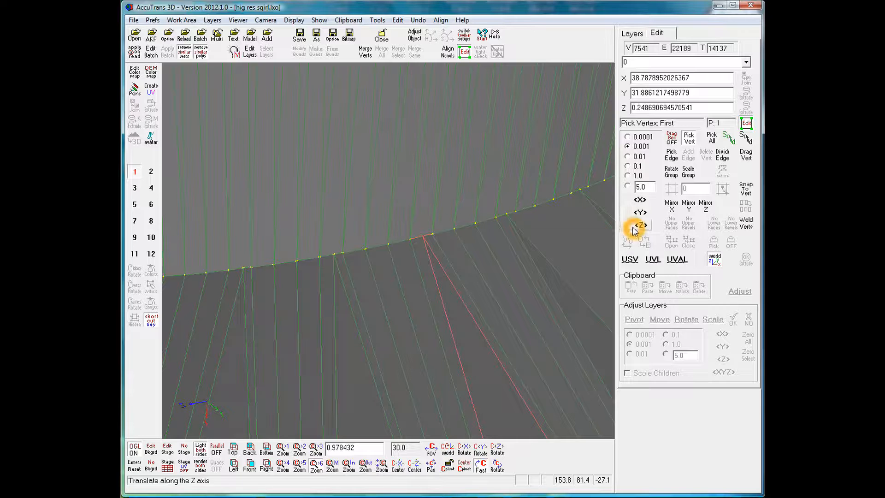
left_click(389, 484)
left_click_drag(381, 483, 378, 480)
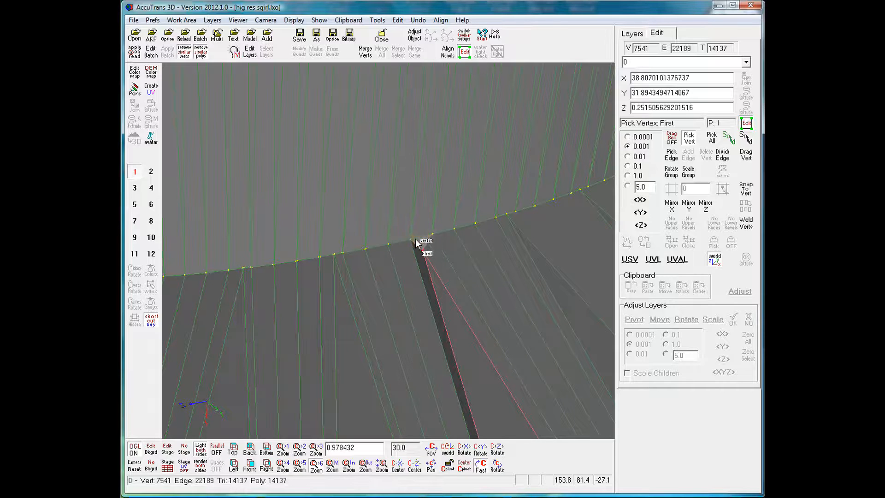
left_click(642, 219)
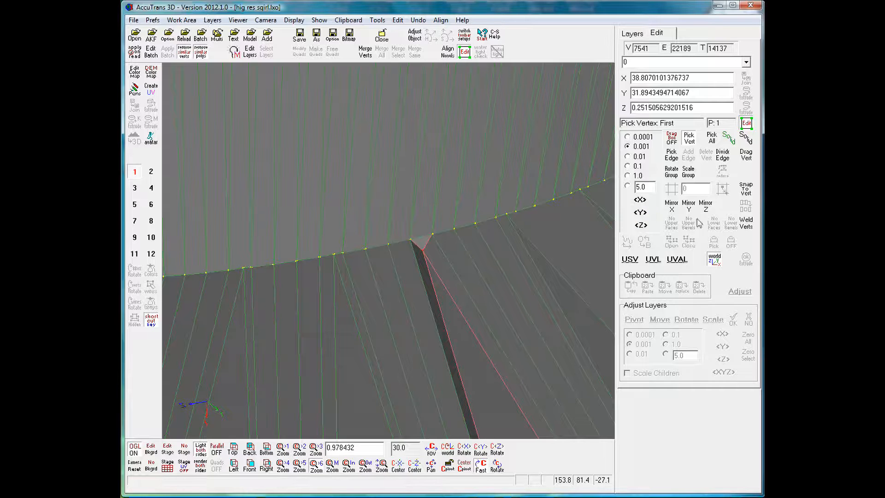
Snap the displaced flight vertex onto the neighbouring shaft seam vertex, leaving Keep Relative Position off
left_click(740, 206)
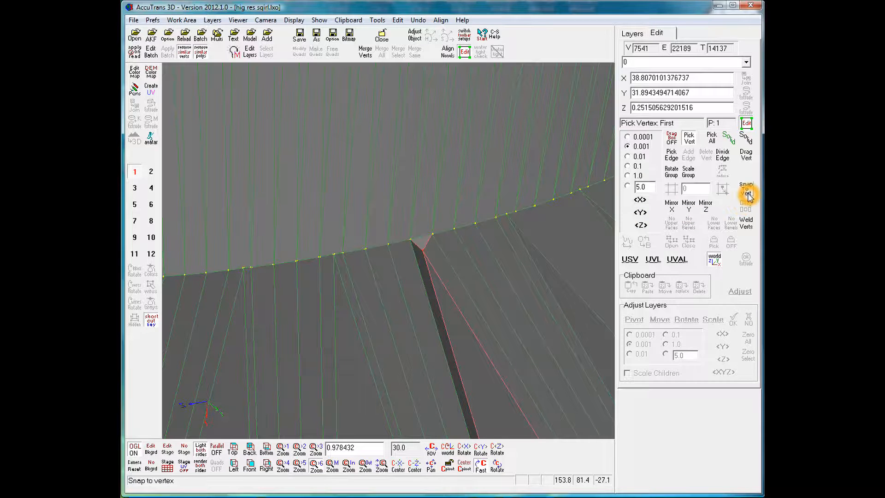
left_click(747, 192)
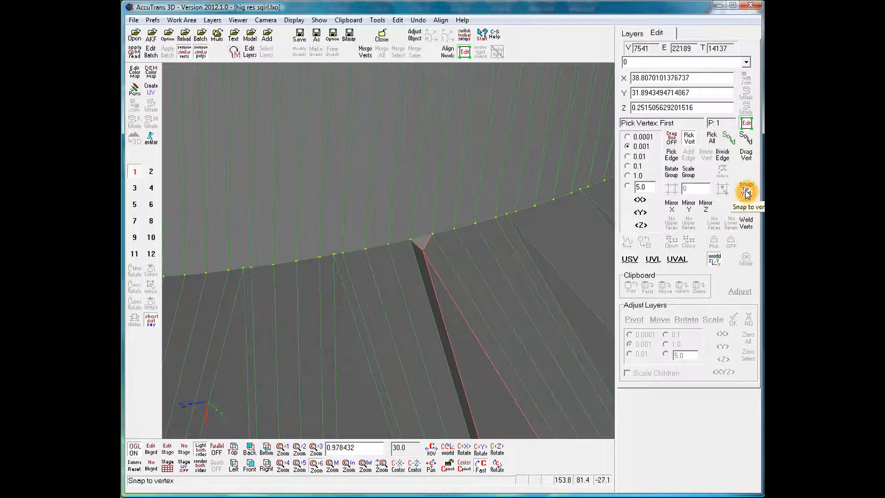
left_click(746, 190)
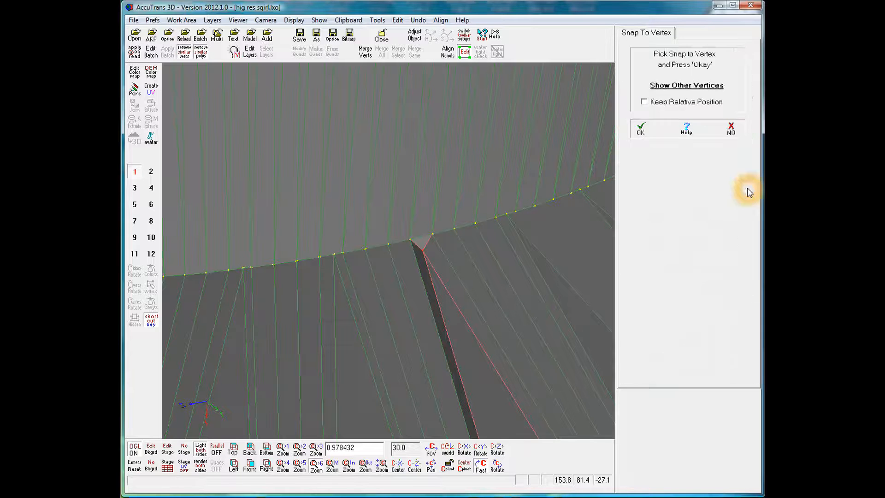
left_click(402, 257)
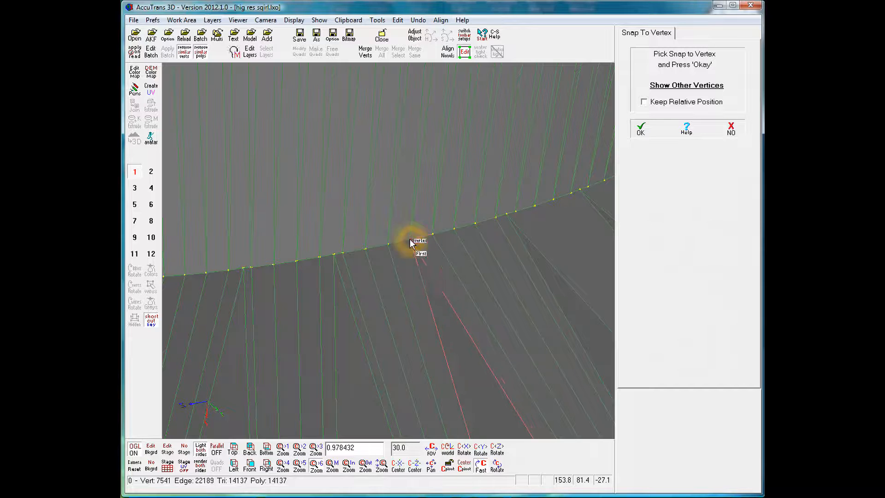
left_click(641, 131)
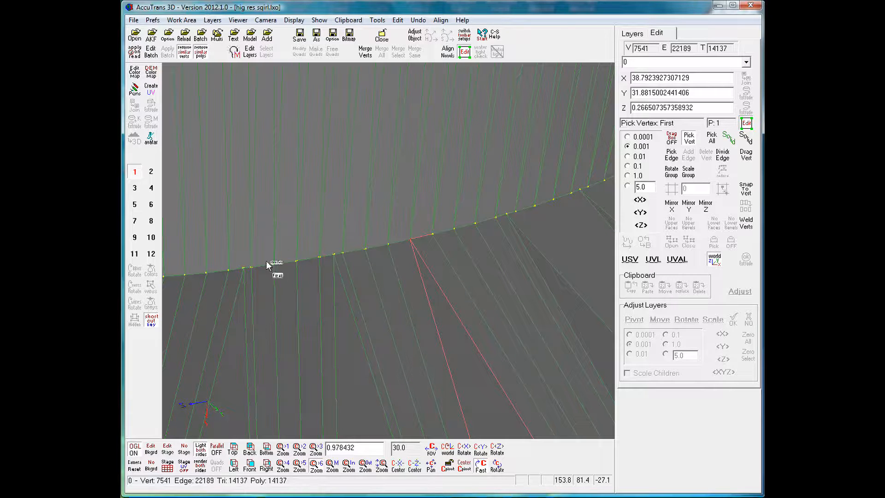
Pull the first shaft vertex between two widely spaced flight vertices off the seam, further along the collar
left_click(497, 466)
left_click_drag(386, 253, 380, 249)
left_click(464, 444)
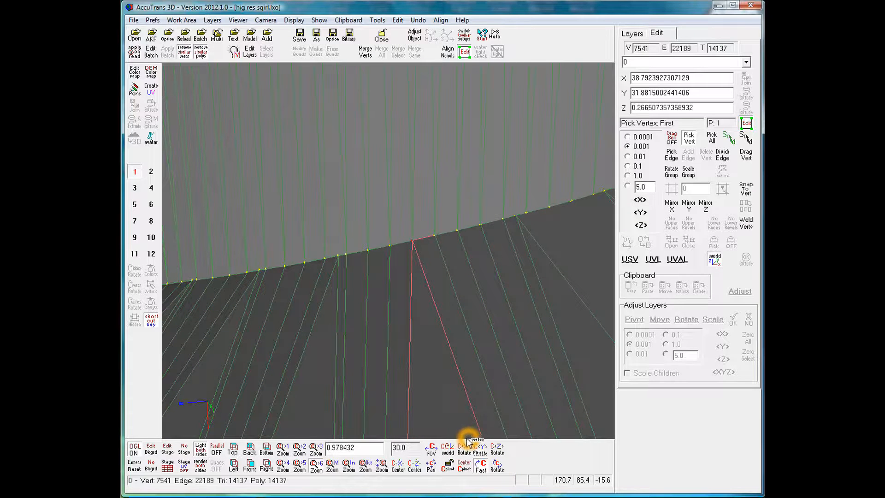
left_click(560, 203)
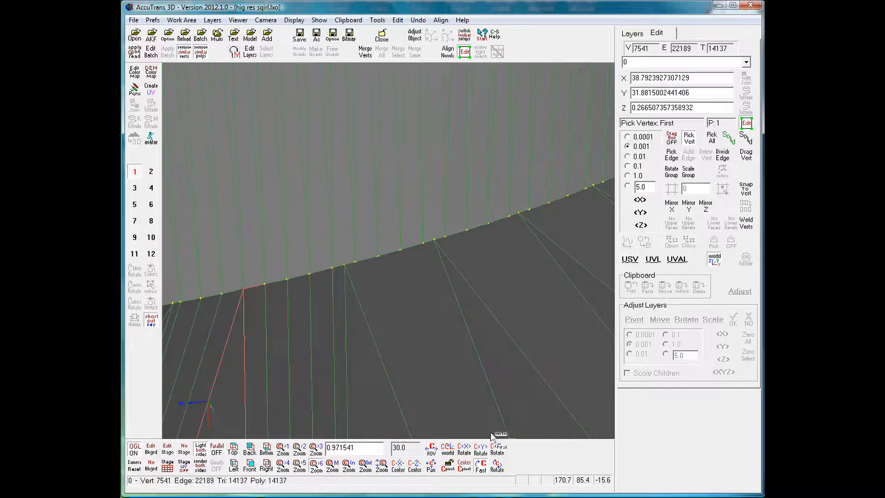
left_click(496, 465)
mouse_move(386, 251)
left_mouse_down()
mouse_move(379, 245)
mouse_move(377, 261)
mouse_move(385, 251)
left_mouse_up()
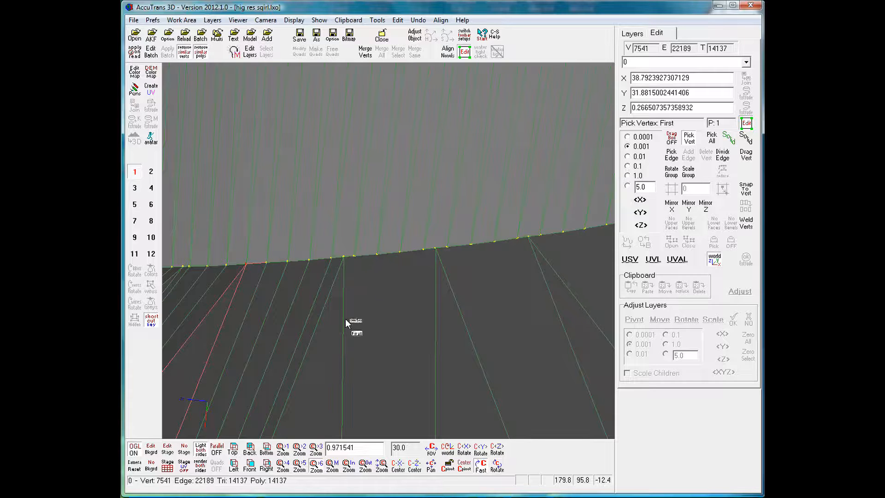
left_click(353, 256)
left_click(359, 262)
left_click(355, 255)
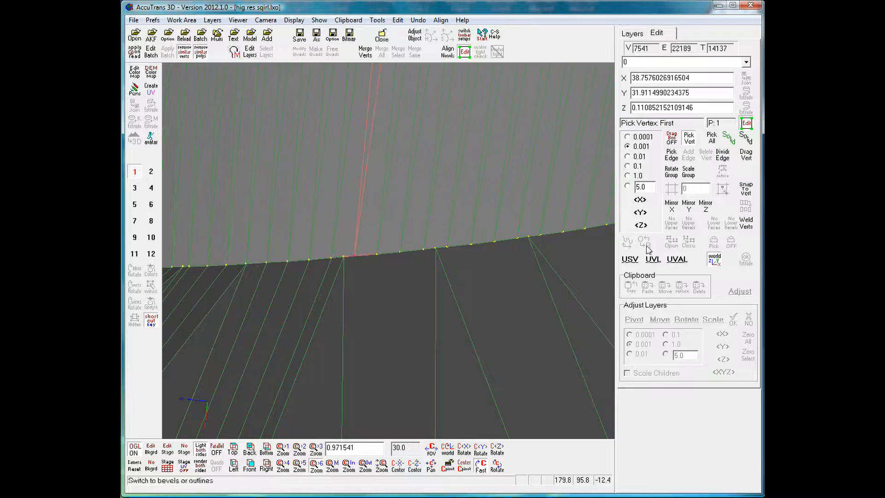
left_click(641, 225)
left_click_drag(390, 487, 403, 479)
Pull the next two shaft vertices between the same flight vertices off the seam
left_click(377, 253)
left_click(643, 215)
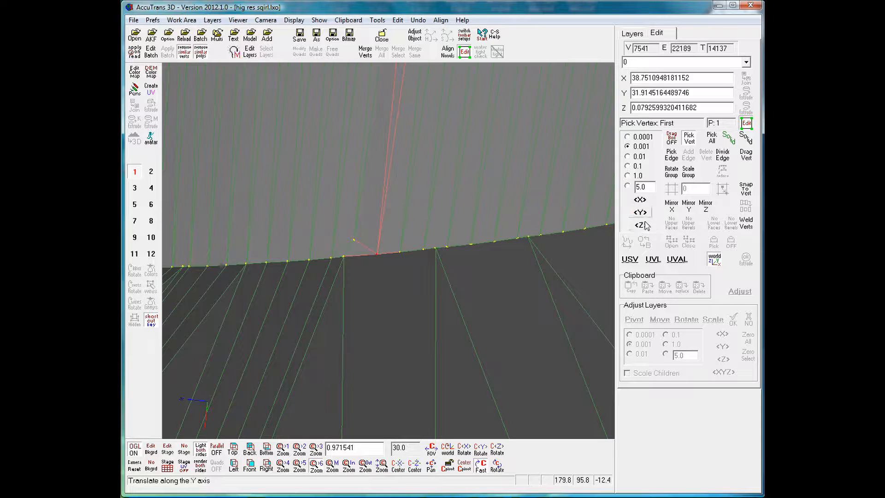
left_click_drag(387, 486, 394, 483)
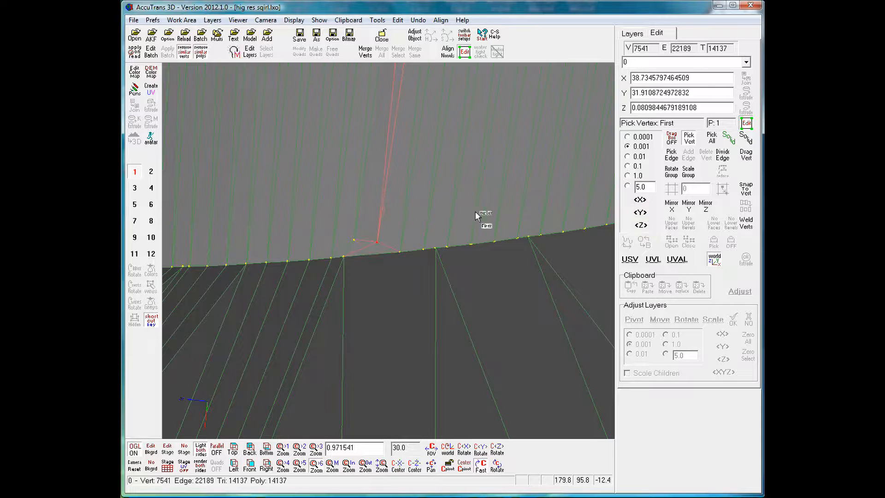
left_click(399, 251)
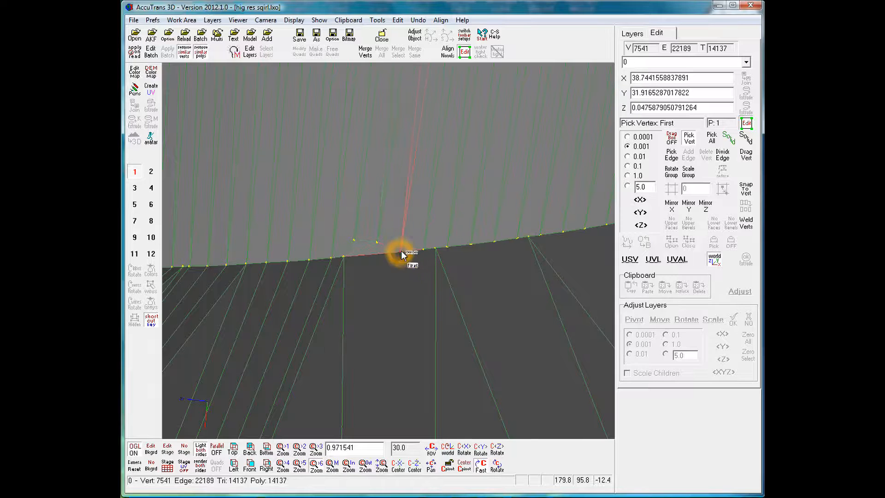
left_click_drag(642, 226, 409, 479)
Pull the fourth shaft vertex off the seam and snap it onto the closest flight vertex without Keep Relative Position
left_click(423, 249)
left_click_drag(641, 225, 399, 485)
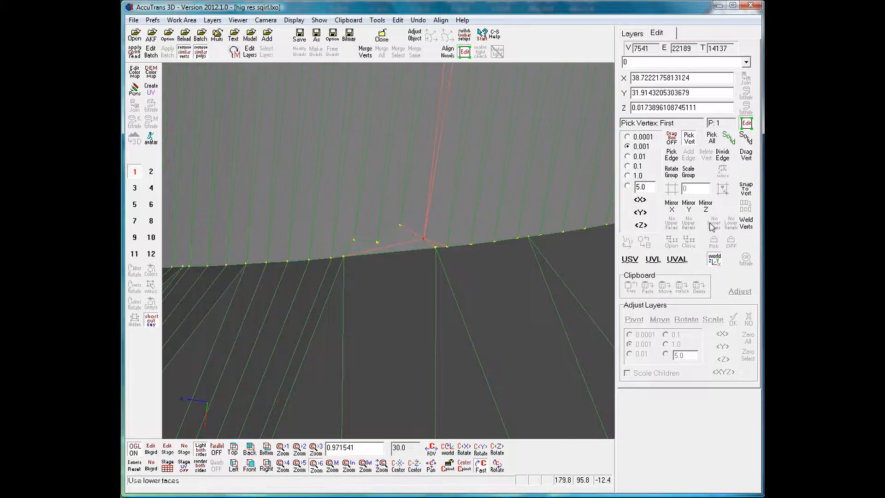
left_click(745, 191)
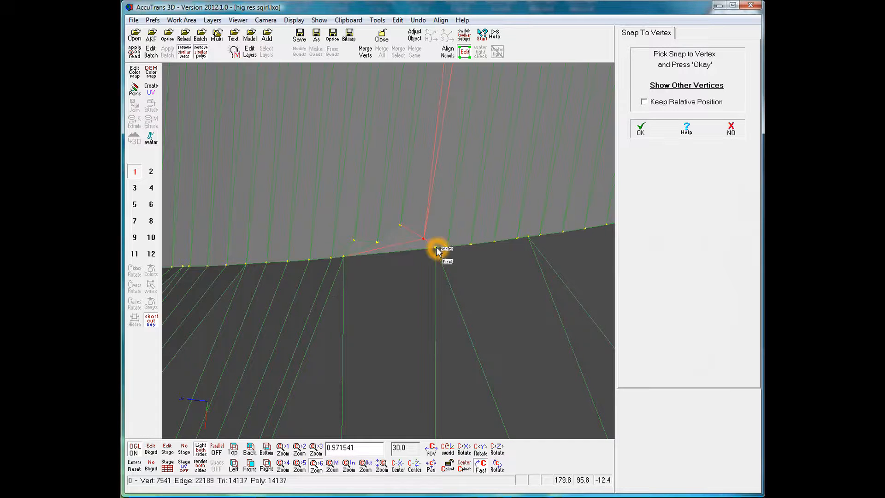
left_click(640, 129)
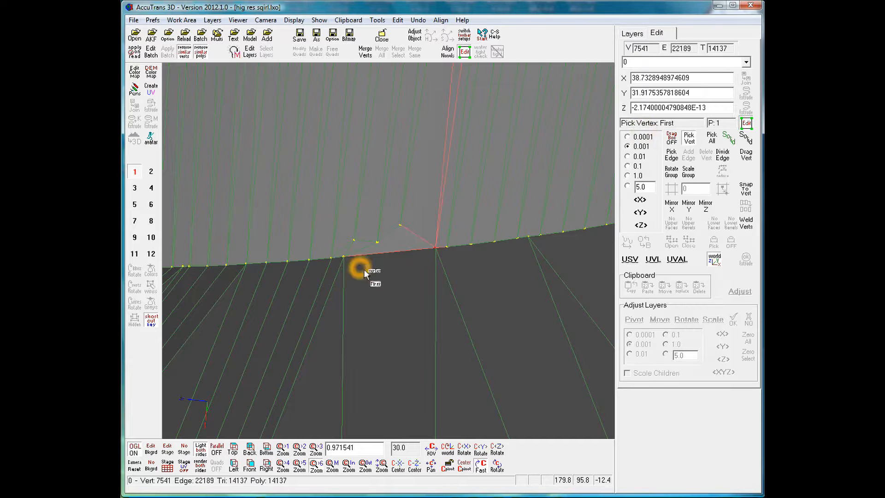
Snap the three remaining displaced shaft vertices together onto the flight vertex at the gap's other end, leaving Keep Relative Position off
left_click(353, 242)
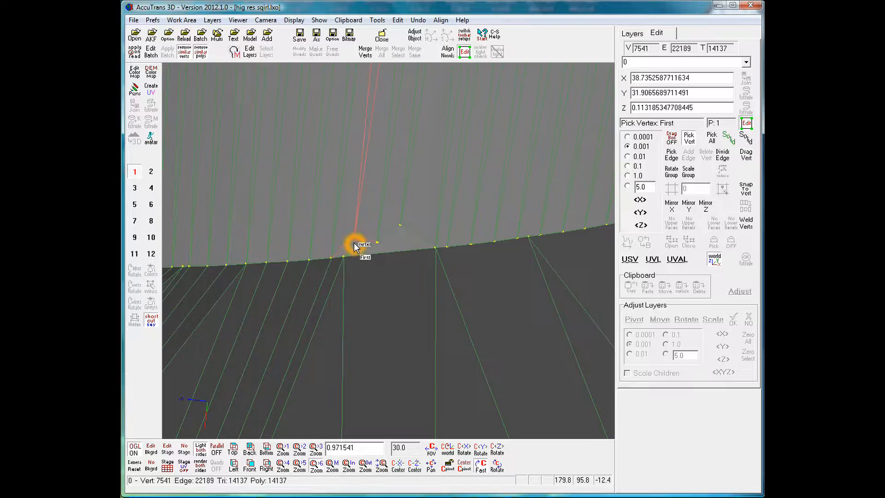
left_click(377, 243)
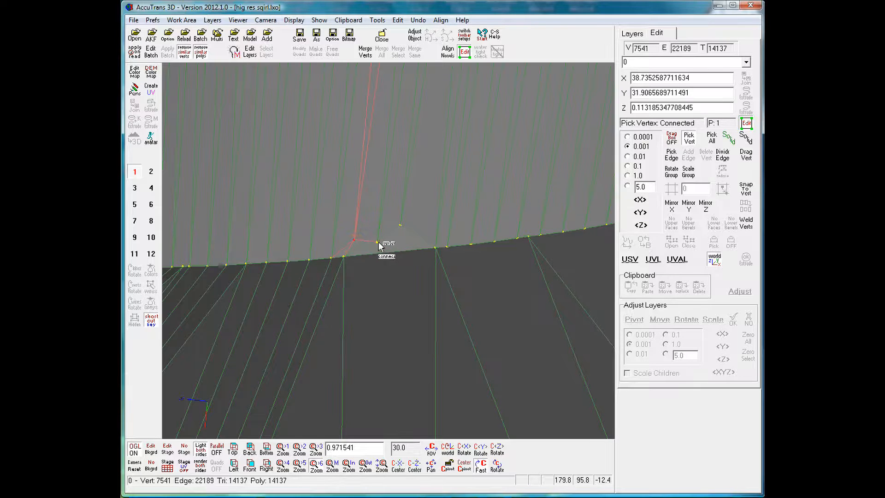
left_click(399, 225)
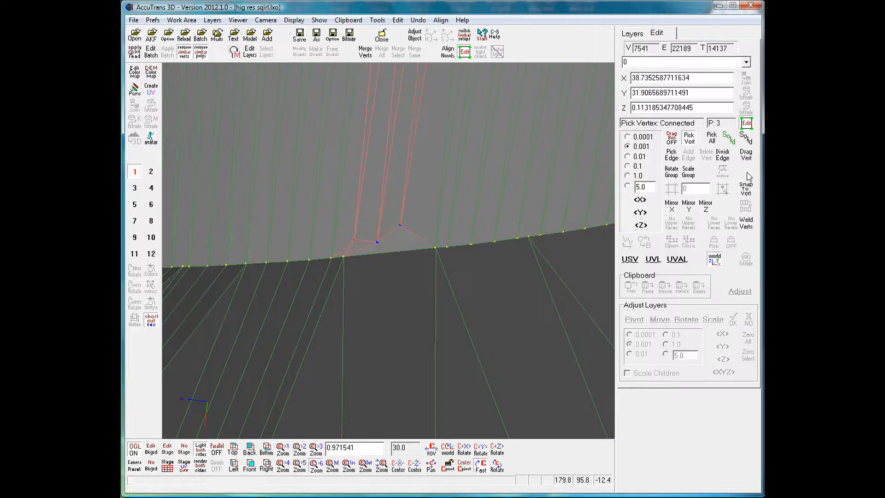
left_click(747, 190)
left_click(343, 259)
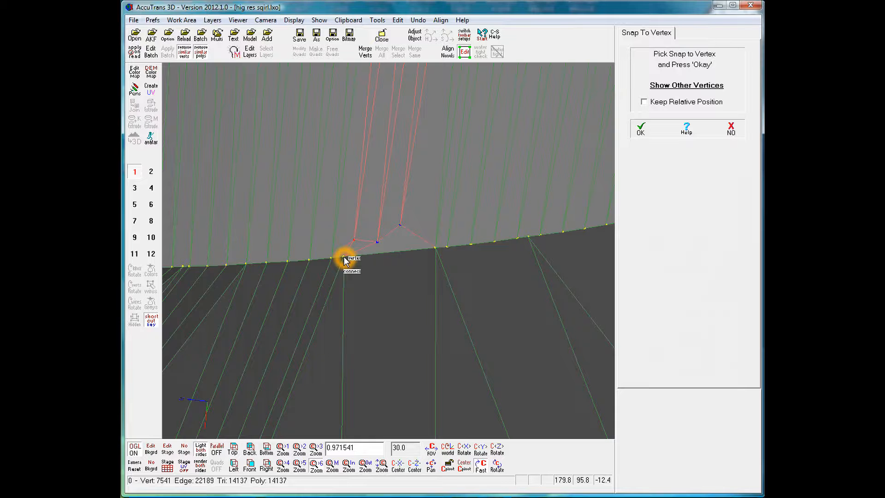
left_click(343, 257)
left_click(319, 287)
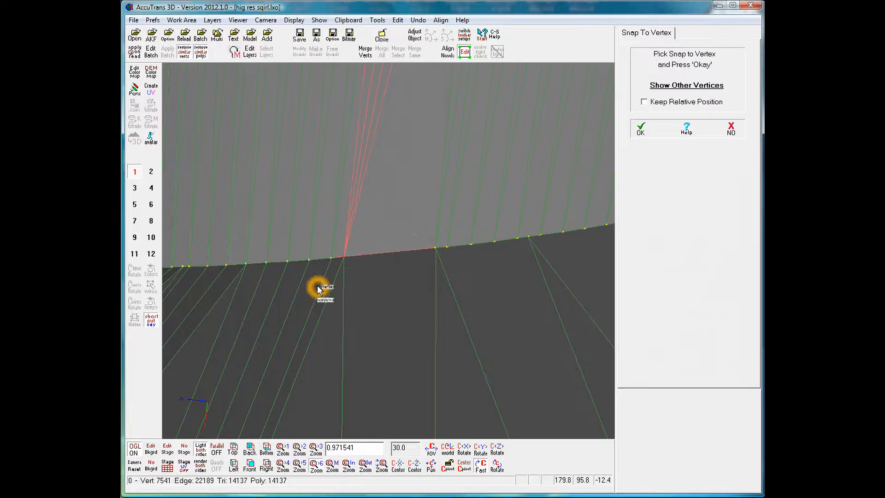
scroll(403, 261, "down", 3)
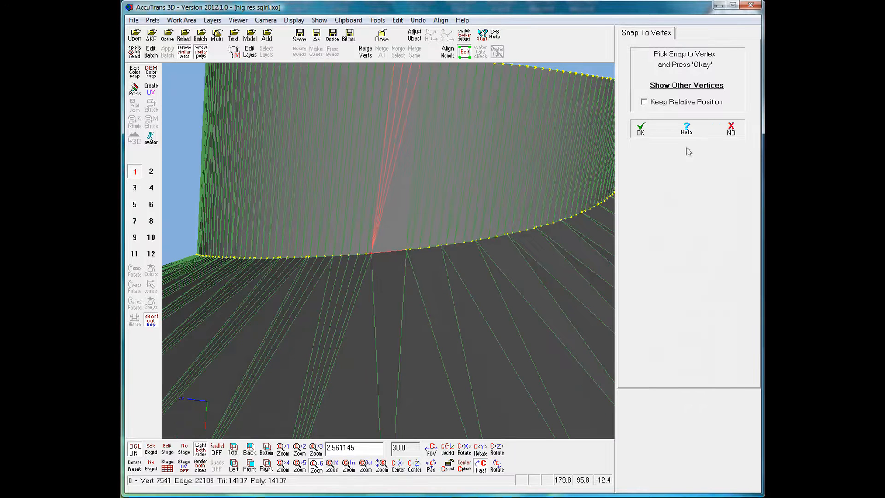
left_click(640, 130)
Examine the repaired collar seam and the adjoining flight turns from farther out and another angle
scroll(375, 307, "down", 3)
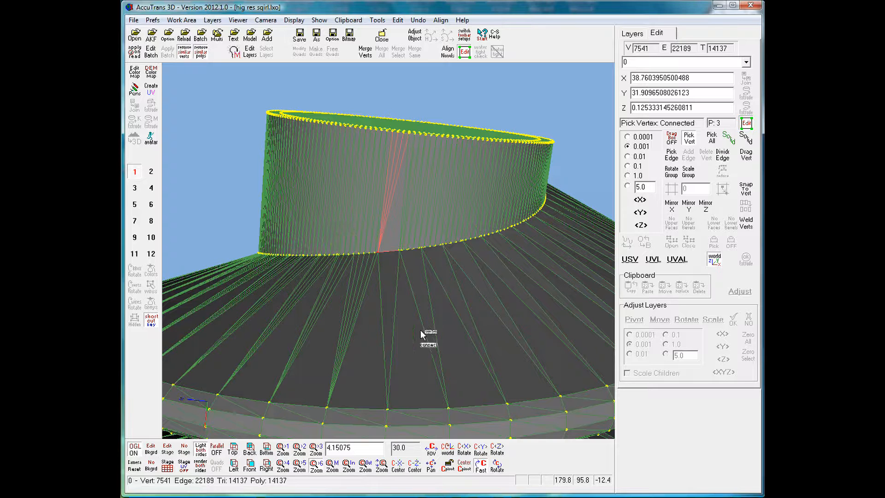
scroll(386, 256, "down", 3)
scroll(385, 256, "down", 1)
left_click(497, 465)
left_click_drag(388, 250, 397, 291)
left_click(360, 288)
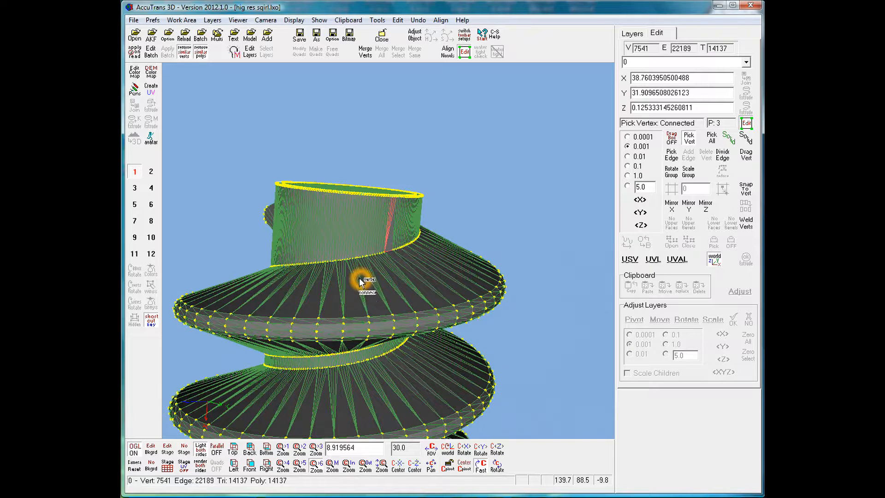
left_click(358, 276)
left_click(346, 323)
left_click(344, 320)
left_click(343, 318)
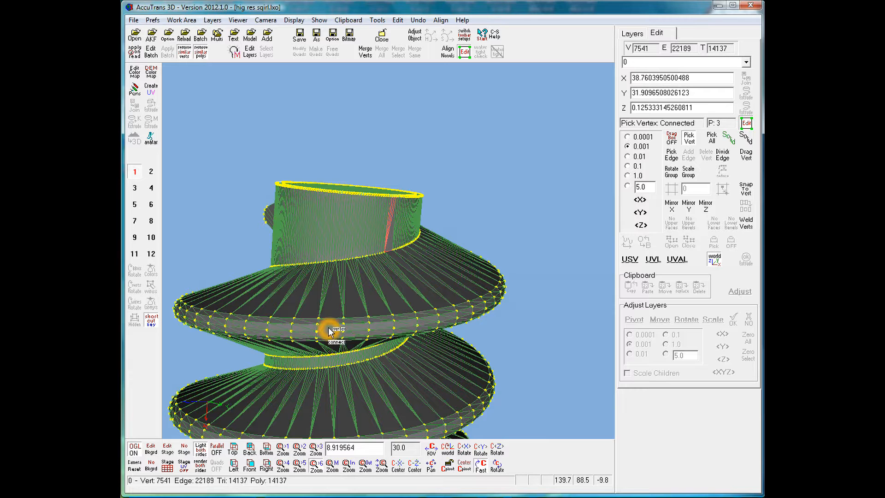
left_click(324, 326)
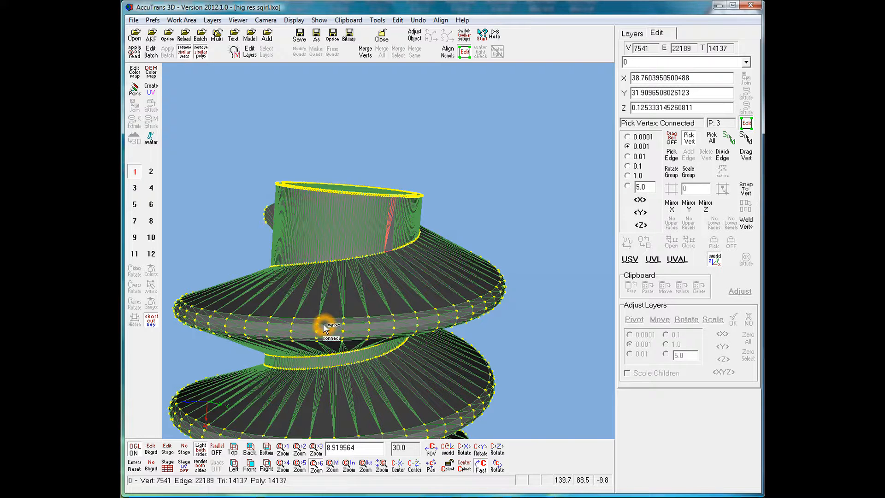
left_click(322, 324)
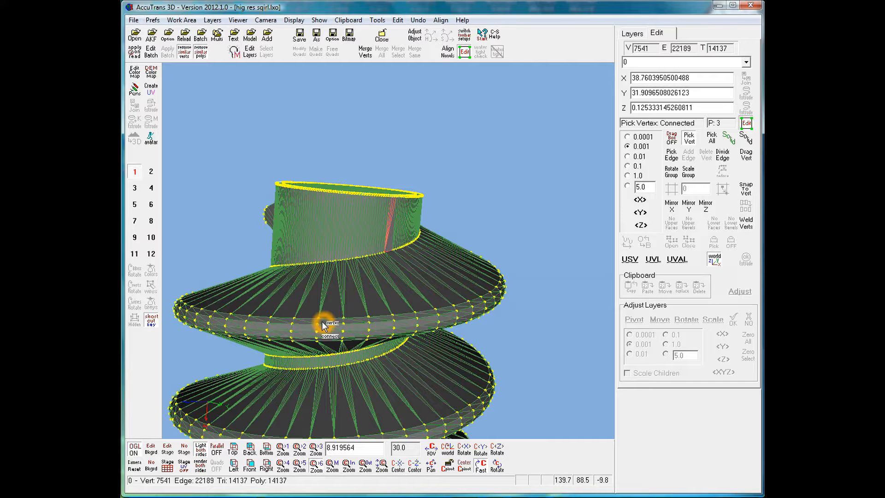
left_click(339, 317)
left_click(339, 317)
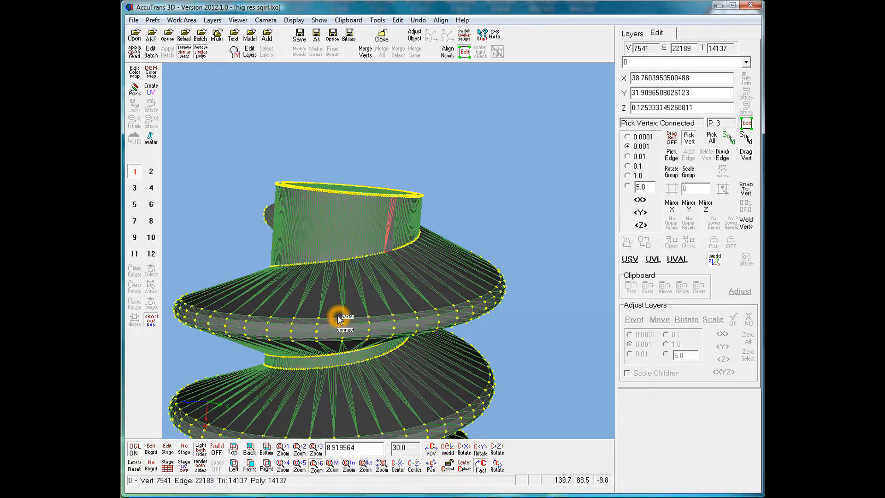